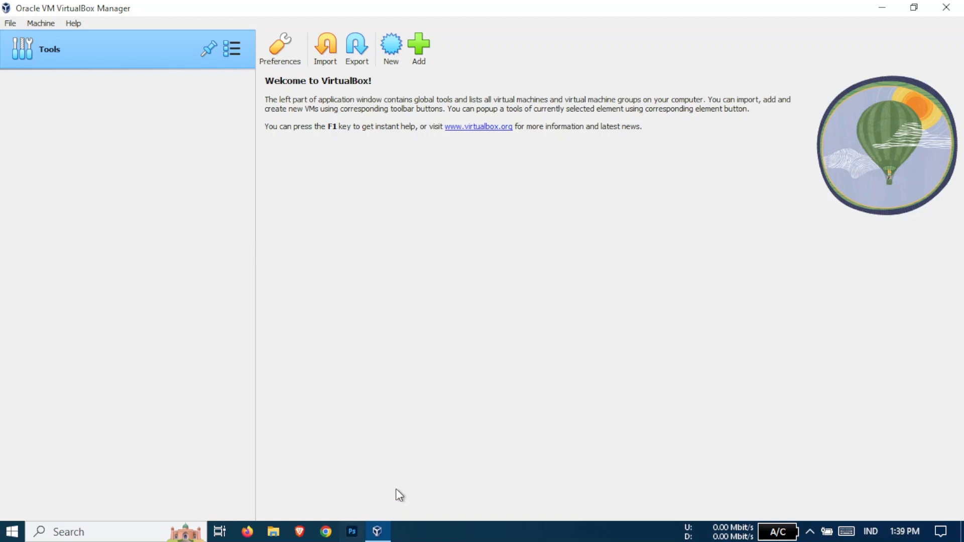
# Narrow VirtualBox Manager's left tools pane by moving its splitter to the left
pyautogui.moveTo(255, 253); pyautogui.dragTo(257, 254)
pyautogui.click(6, 532)
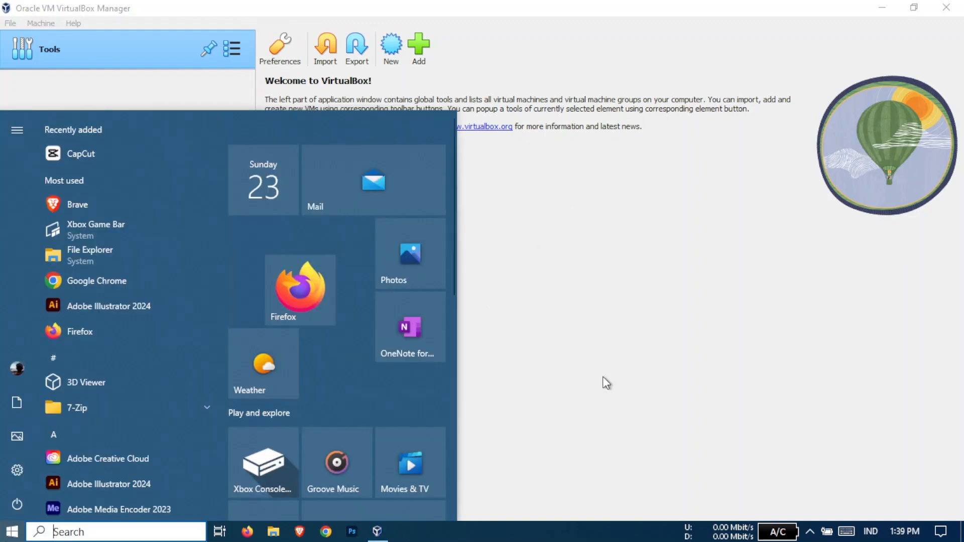
pyautogui.click(785, 272)
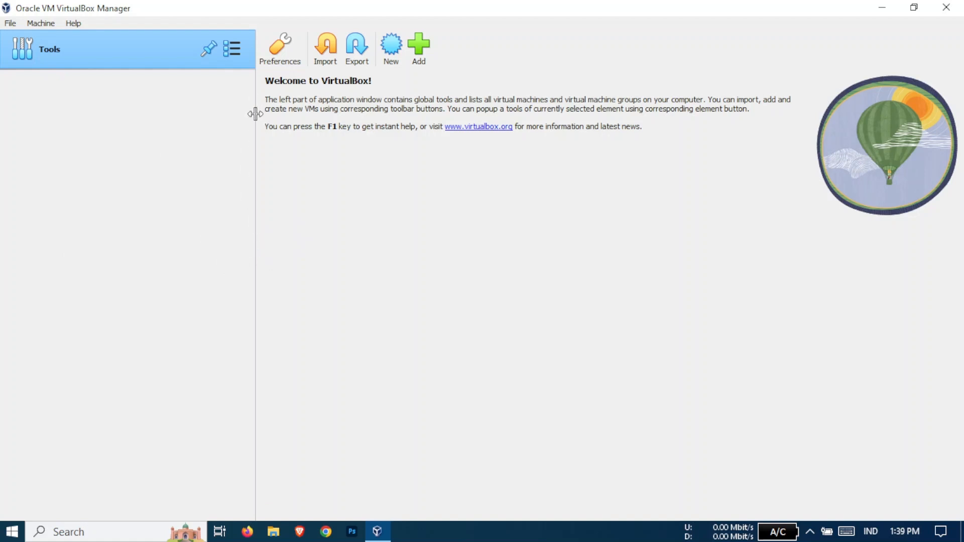
pyautogui.moveTo(256, 198); pyautogui.dragTo(237, 198)
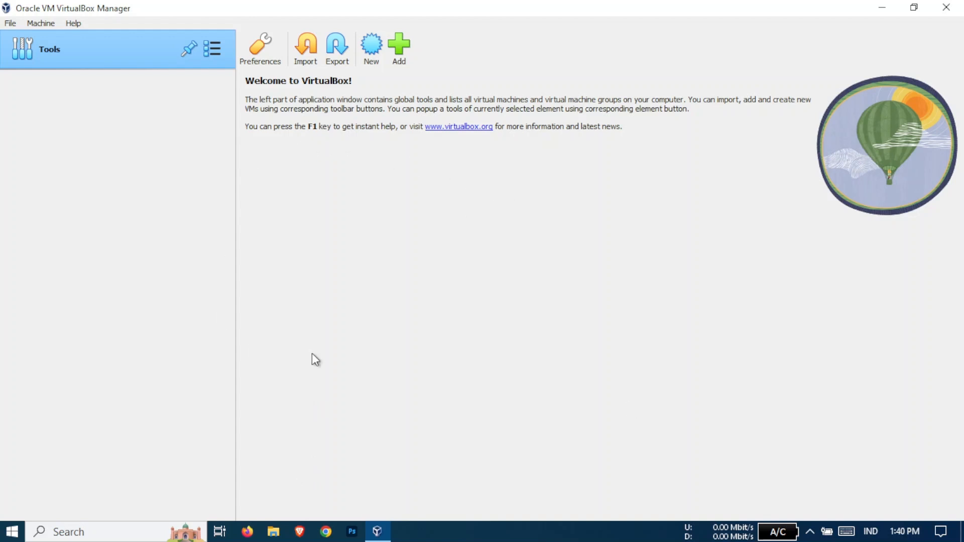
# Browse to E:\Ubuntu in File Explorer and select the ubuntu-20.04.4-desktop-amd64 disc image
pyautogui.click(275, 535)
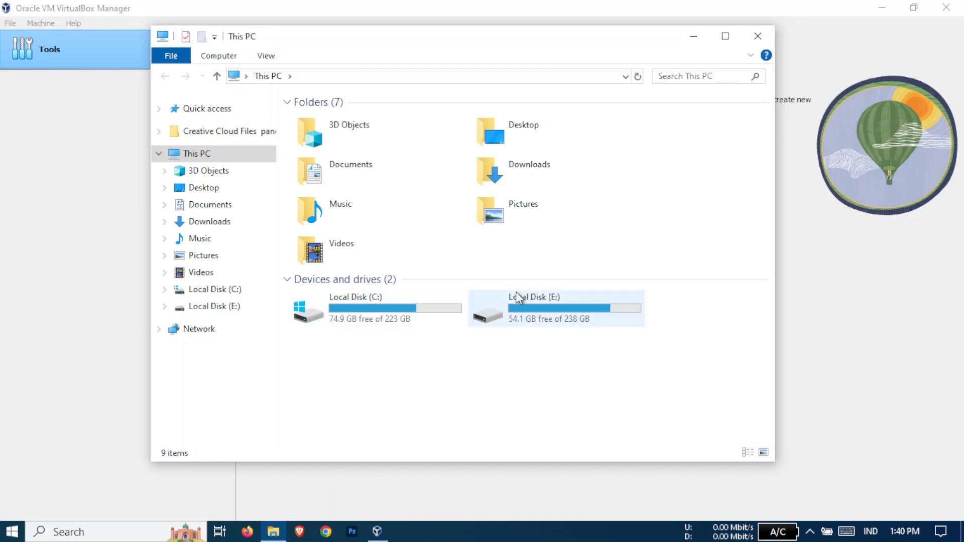
pyautogui.click(527, 312)
pyautogui.doubleClick(526, 309)
pyautogui.scroll(-12, 450, 279)
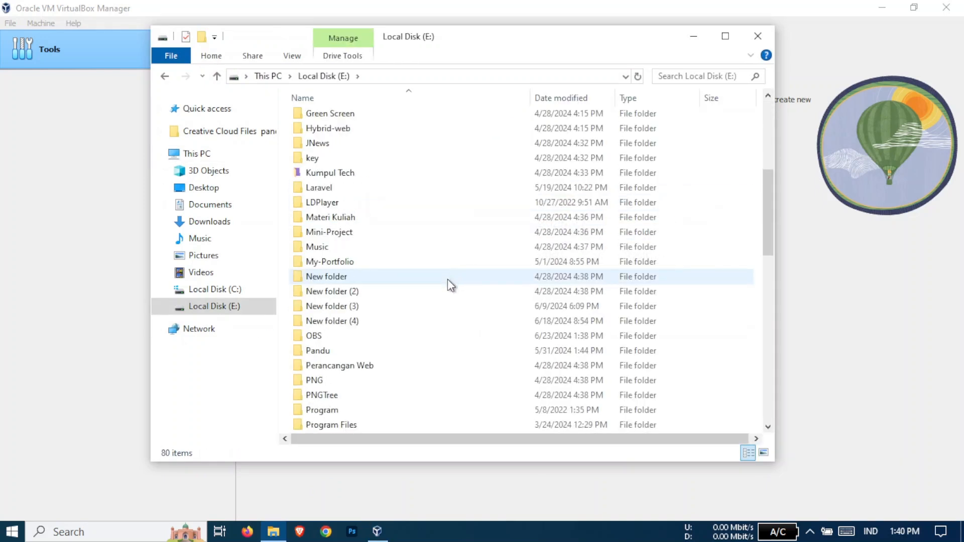
pyautogui.scroll(-4, 446, 288)
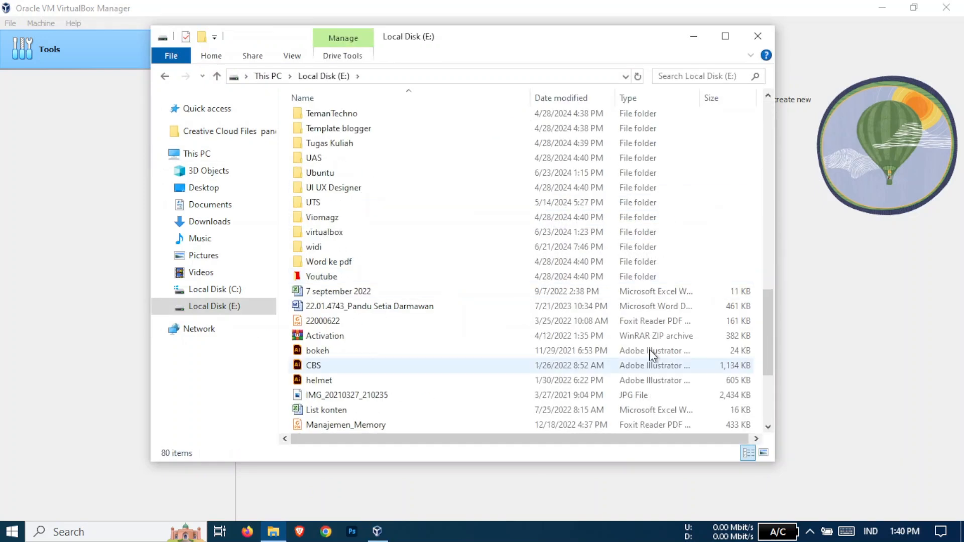
pyautogui.doubleClick(512, 176)
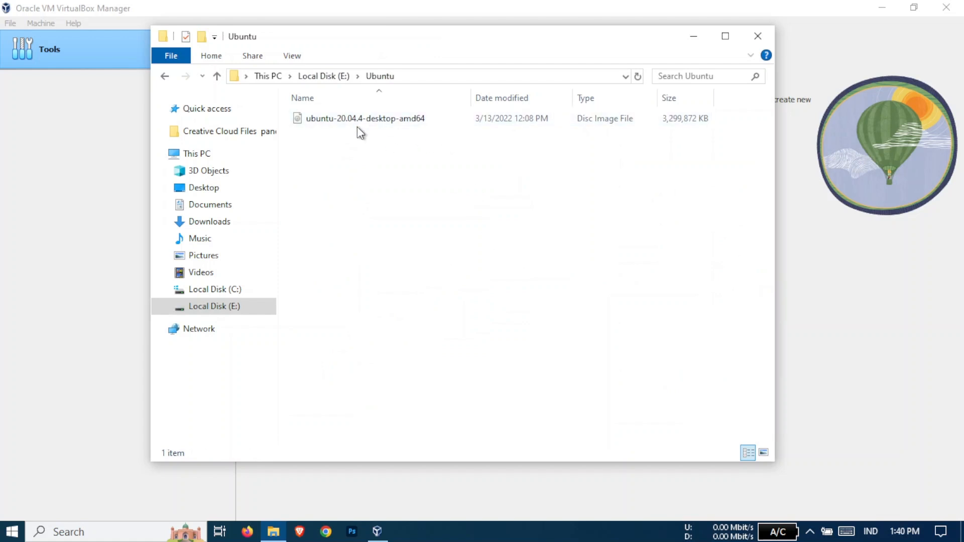
pyautogui.click(372, 122)
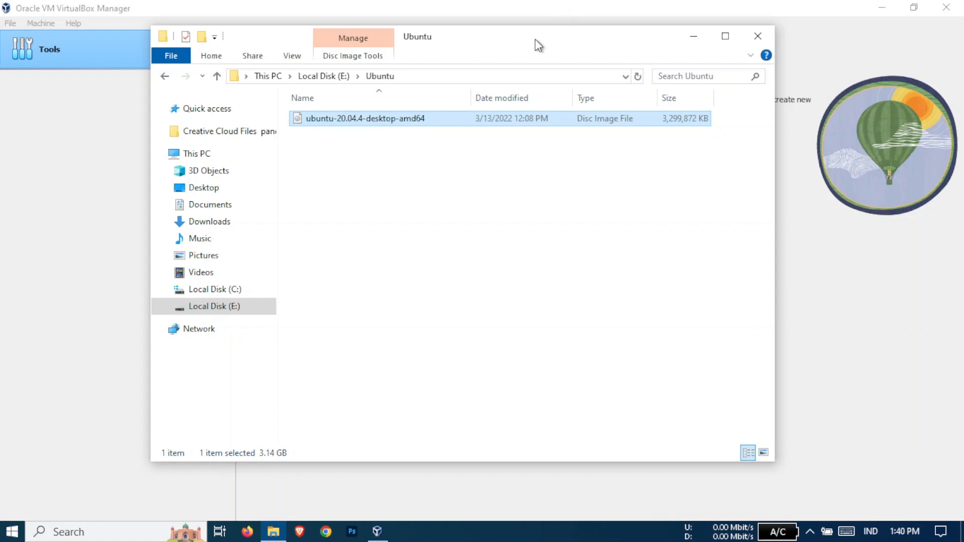
pyautogui.moveTo(536, 43); pyautogui.dragTo(527, 72)
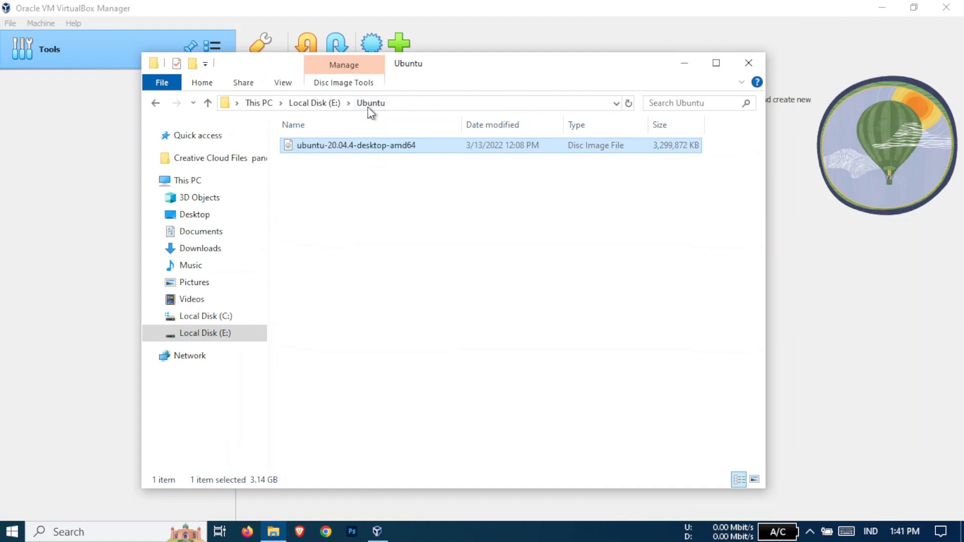
# Begin a new virtual machine named 'ubuntu' in VirtualBox Manager
pyautogui.click(685, 64)
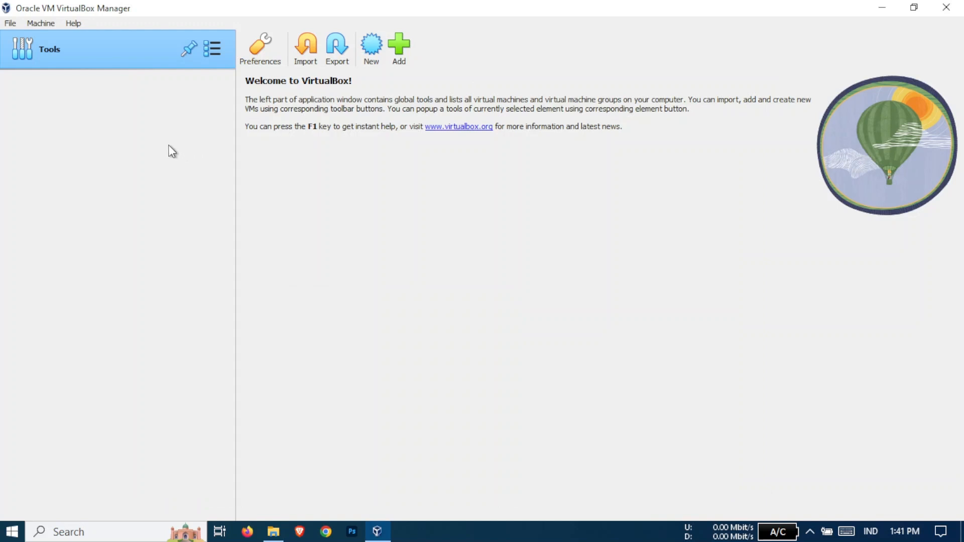
pyautogui.click(369, 53)
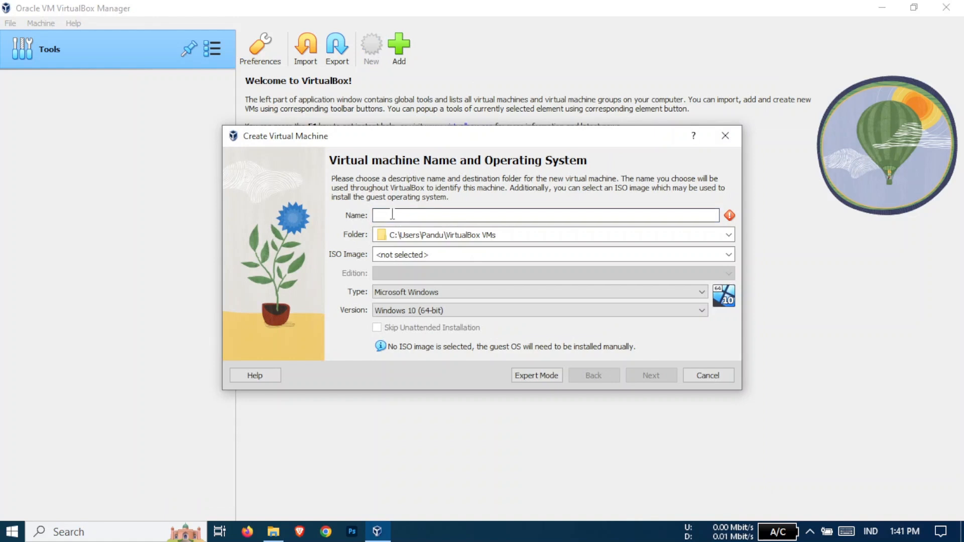
pyautogui.write('ubun')
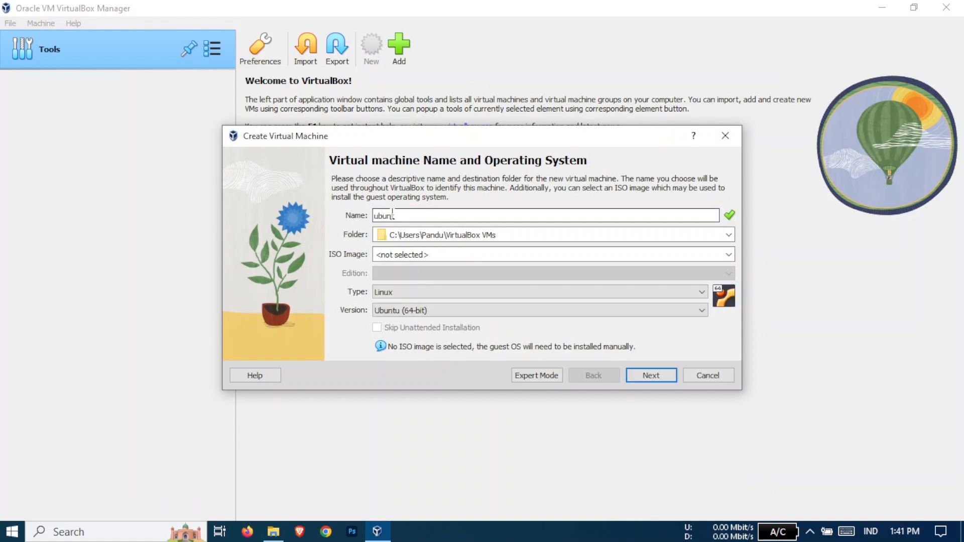
pyautogui.write('t')
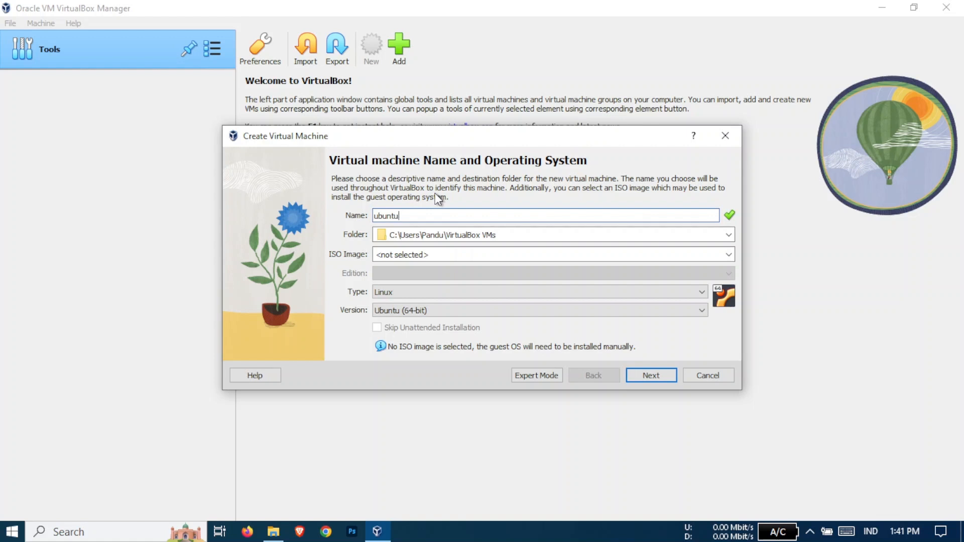
pyautogui.write('u')
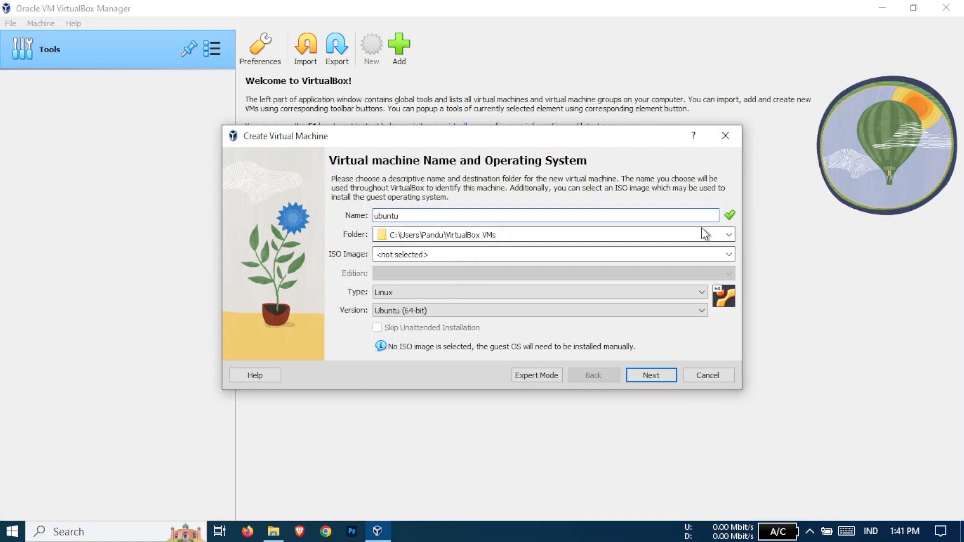
pyautogui.click(728, 235)
# Set the machine folder to E:\virtualbox\ubuntu
pyautogui.click(626, 269)
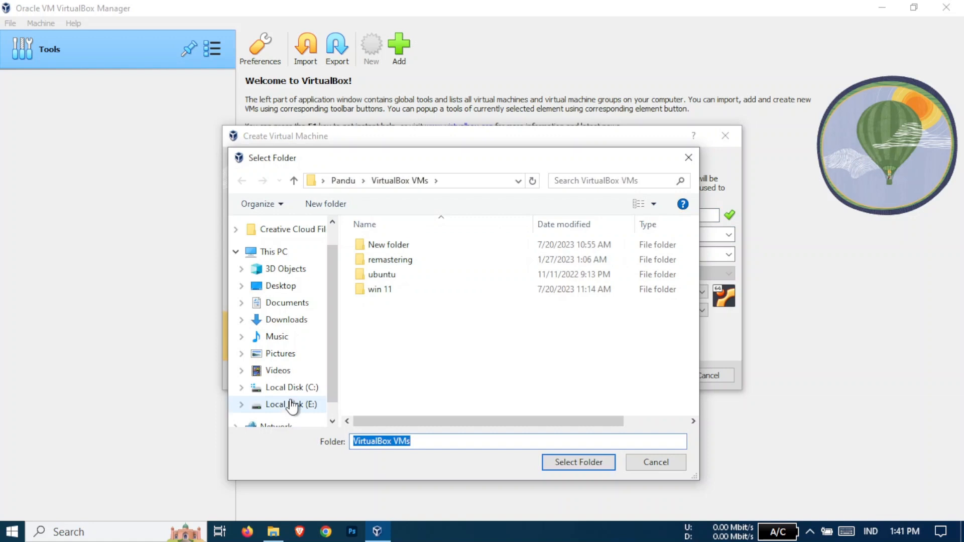
pyautogui.click(290, 406)
pyautogui.scroll(-8, 465, 341)
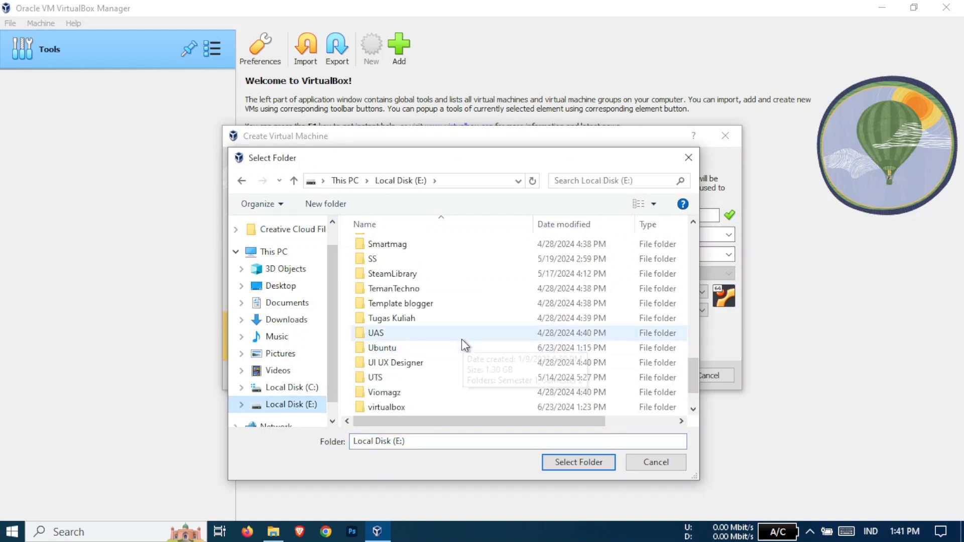
pyautogui.doubleClick(387, 363)
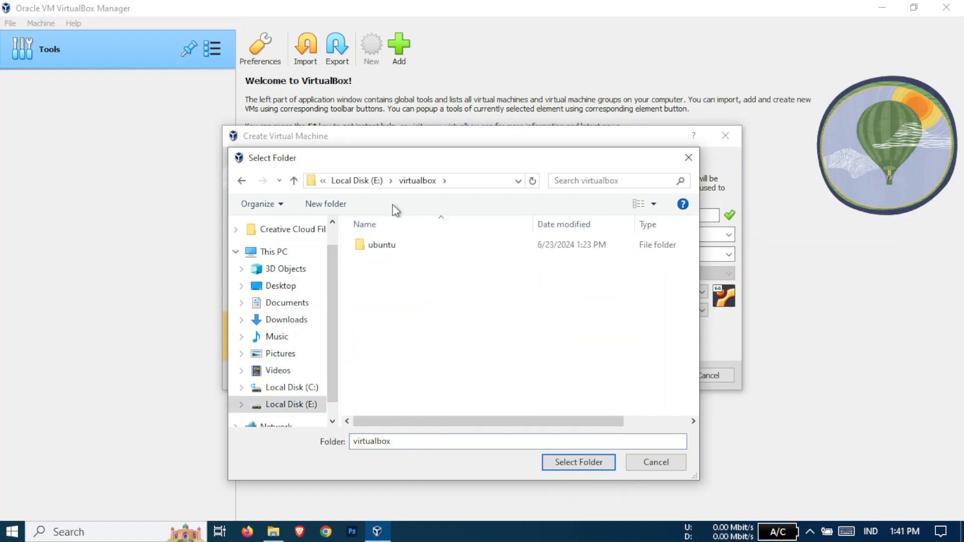
pyautogui.doubleClick(408, 246)
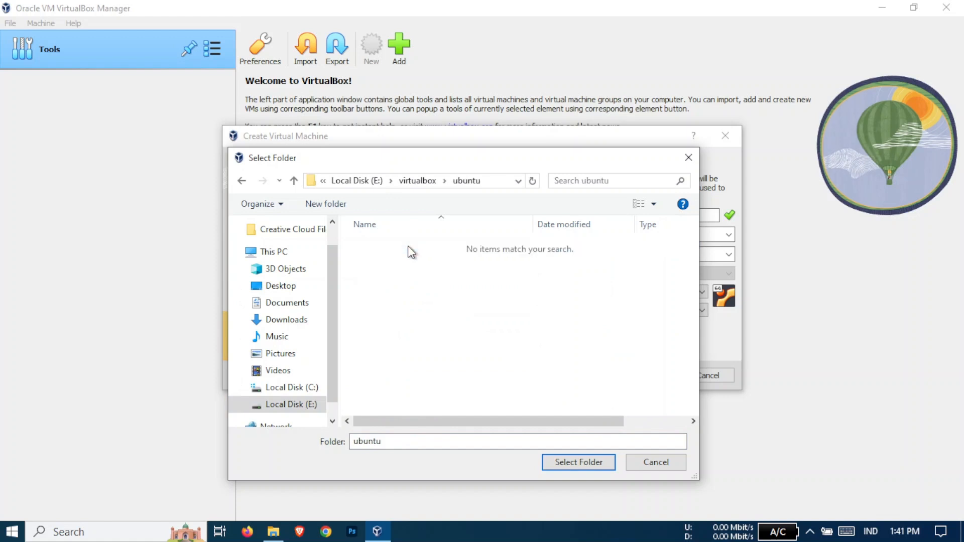
pyautogui.click(570, 460)
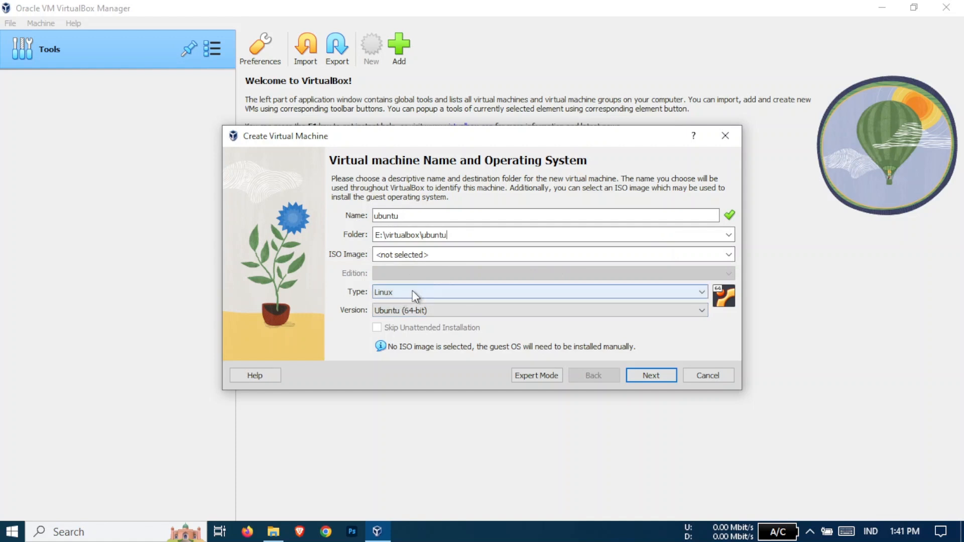
# Choose Ubuntu (64-bit) as the operating system version
pyautogui.click(396, 310)
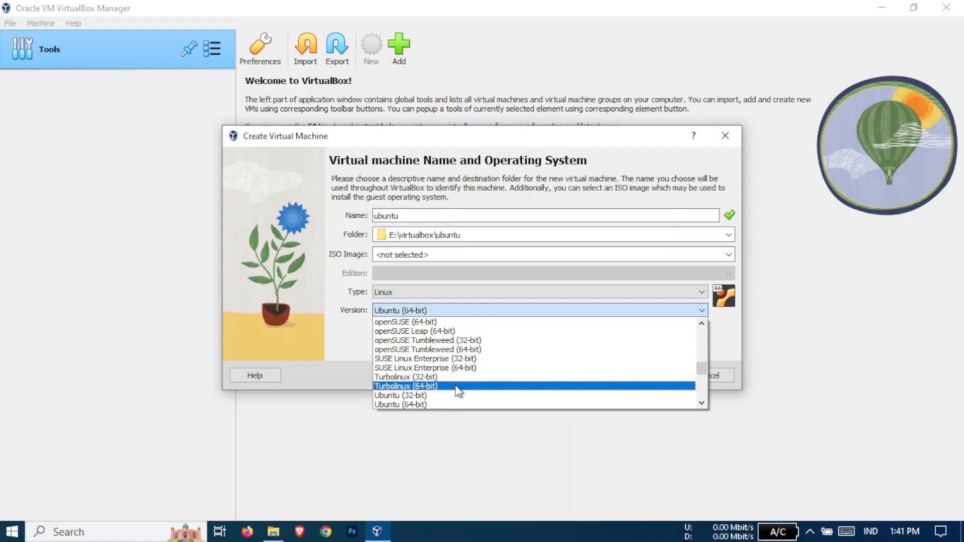
pyautogui.scroll(-1, 442, 398)
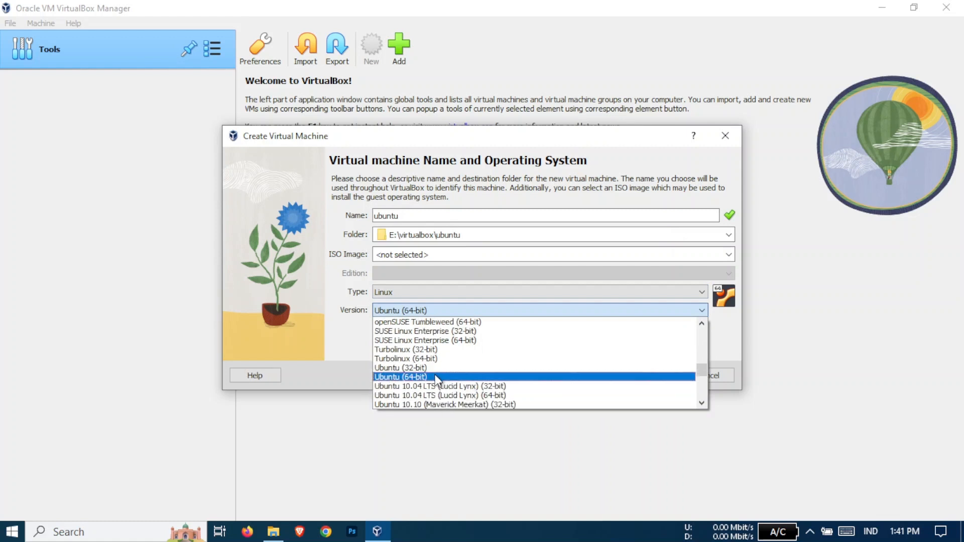
pyautogui.click(436, 378)
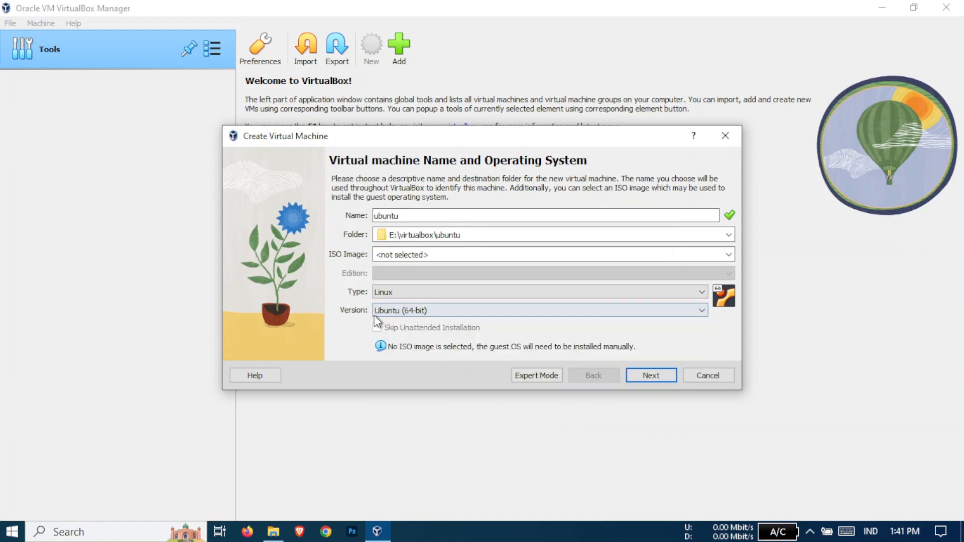
# Keep the default hardware of 2048 MB memory and 1 processor
pyautogui.click(645, 377)
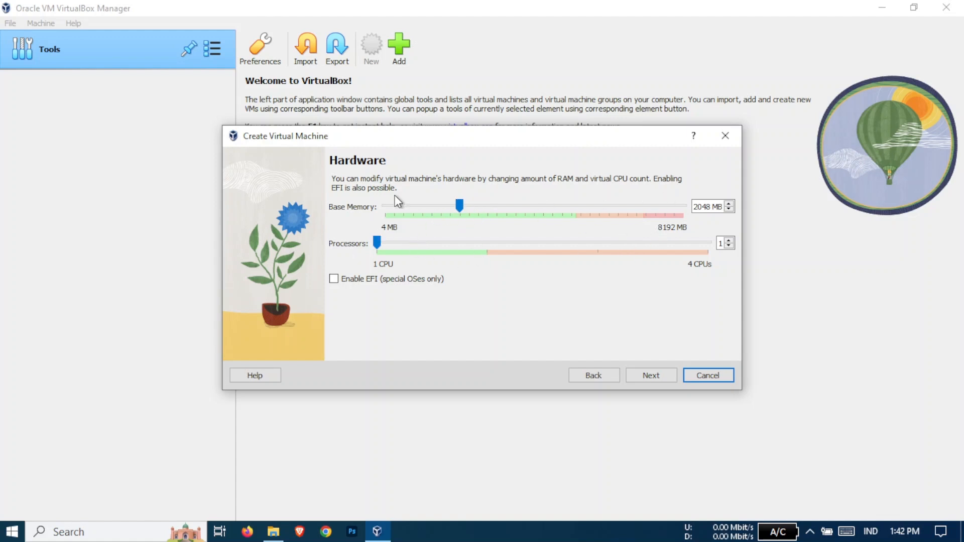
pyautogui.click(658, 374)
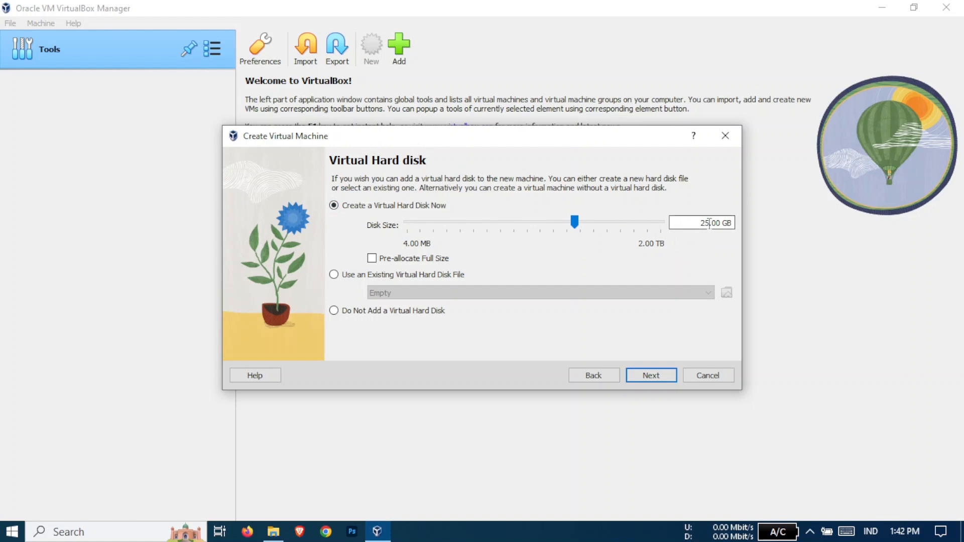
# Shrink the new virtual disk to 15 GB and finish creating the ubuntu VM
pyautogui.moveTo(710, 223); pyautogui.dragTo(692, 222)
pyautogui.write('15')
pyautogui.moveTo(573, 138); pyautogui.dragTo(588, 127)
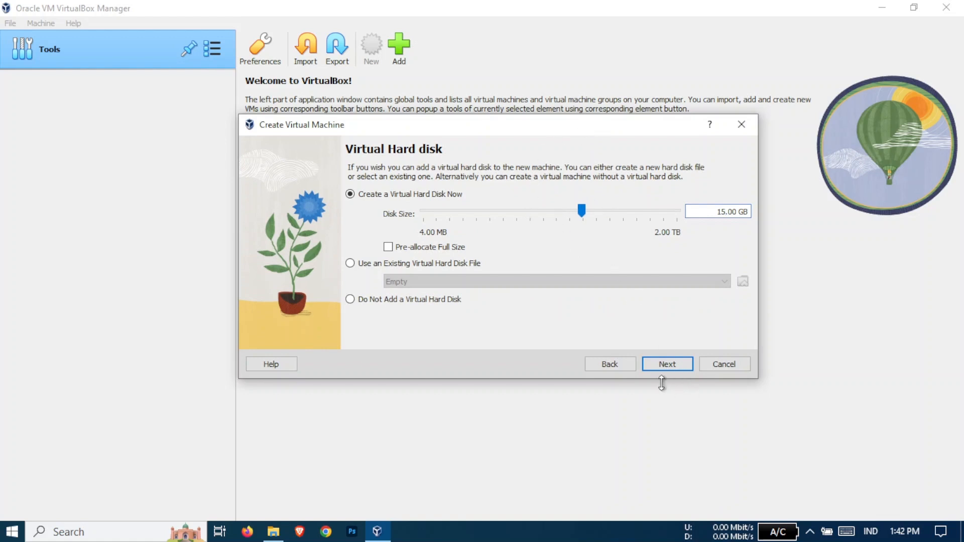
pyautogui.click(670, 365)
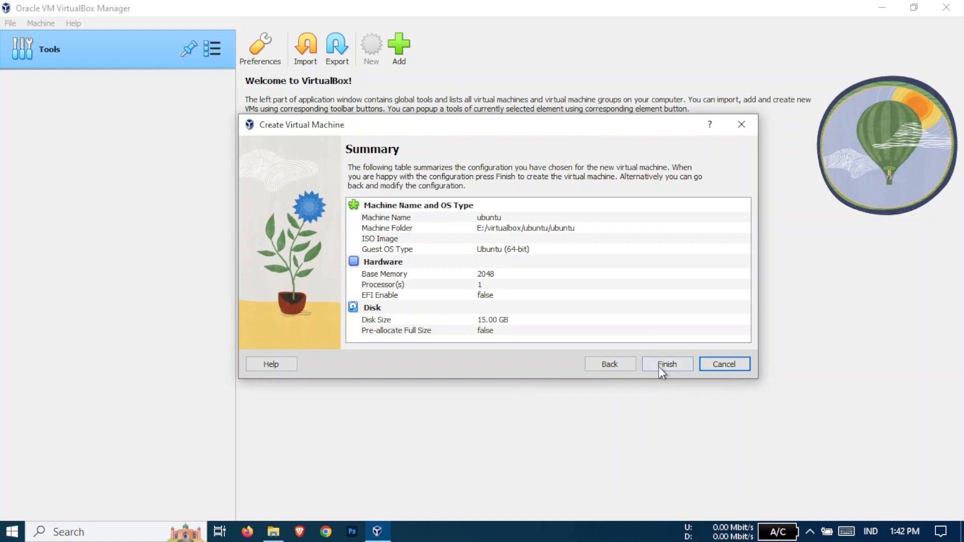
pyautogui.click(661, 365)
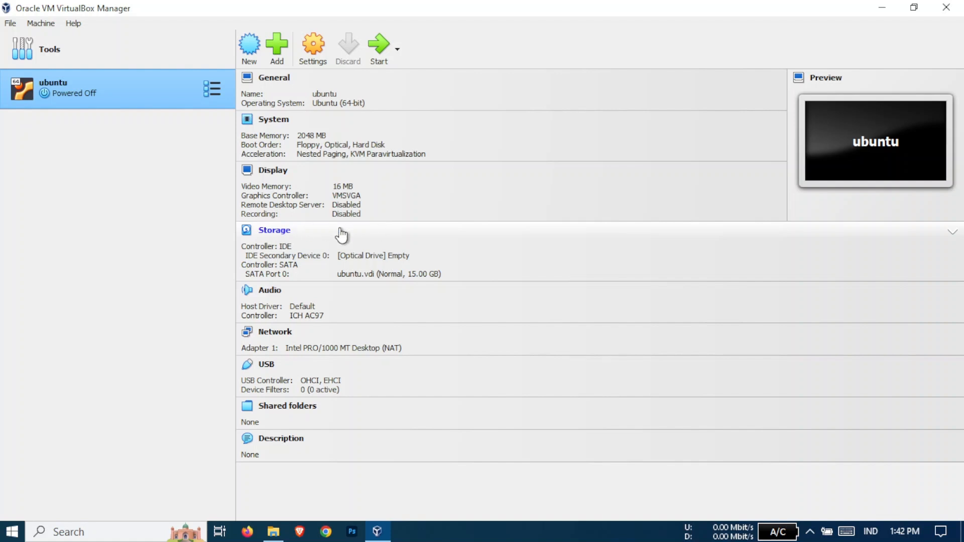
# In the ubuntu VM's Storage settings, select the empty IDE optical drive and show its disc options
pyautogui.click(373, 237)
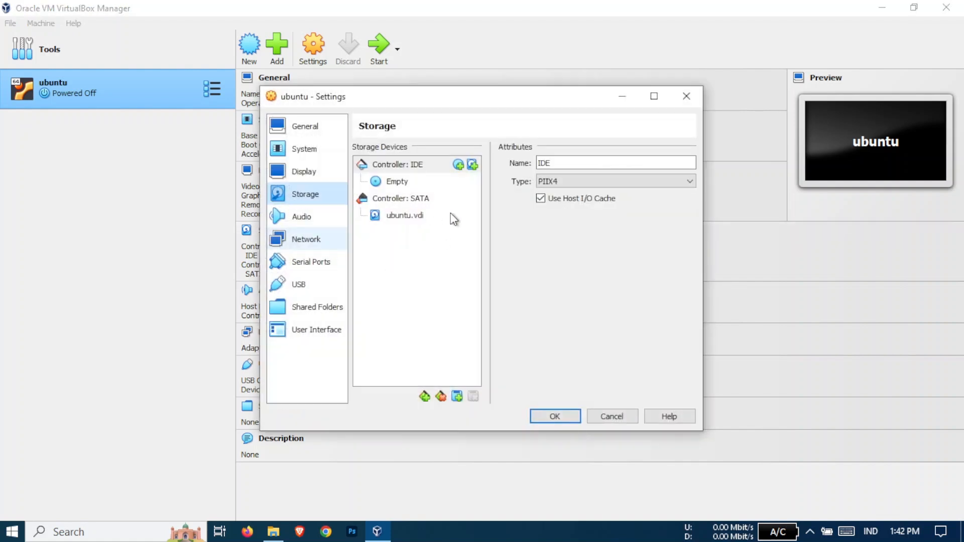
pyautogui.click(394, 185)
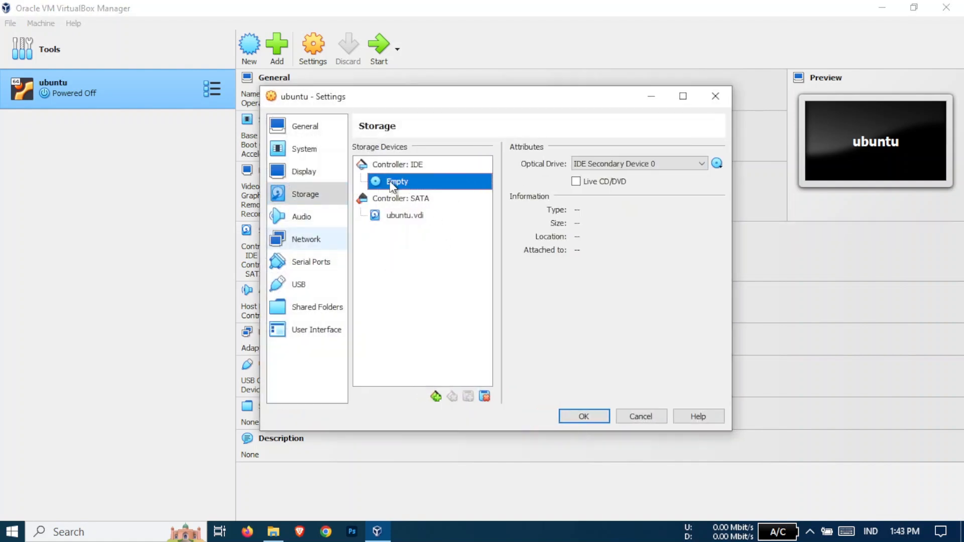
pyautogui.click(423, 218)
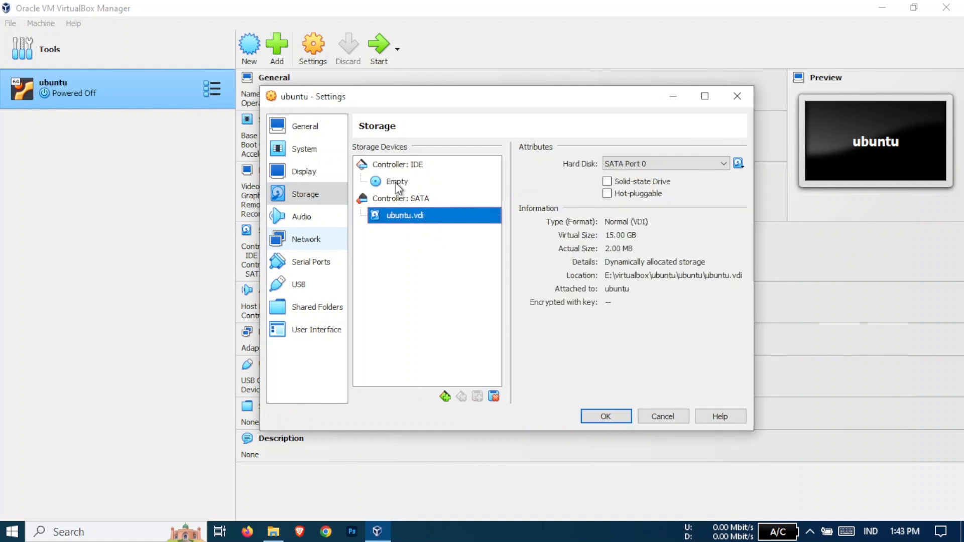
pyautogui.click(398, 187)
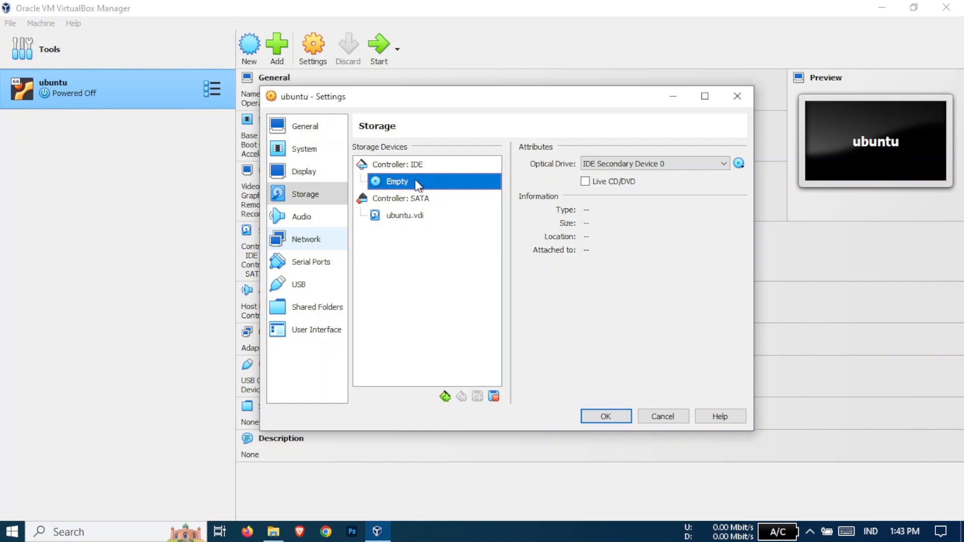
pyautogui.click(738, 163)
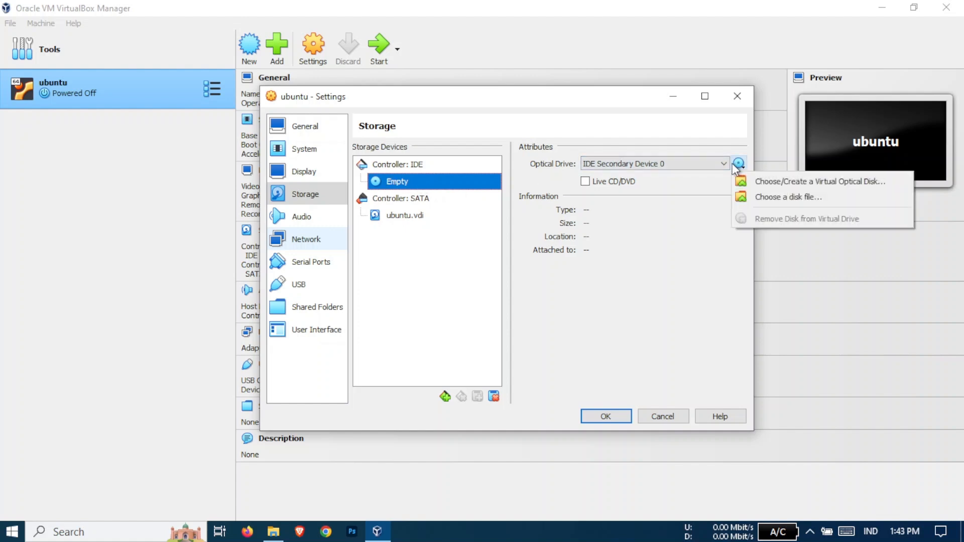
pyautogui.click(740, 167)
pyautogui.click(740, 167)
# Load ubuntu-20.04.4-desktop-amd64.iso from E:\Ubuntu into the optical drive
pyautogui.click(800, 198)
pyautogui.scroll(-10, 491, 357)
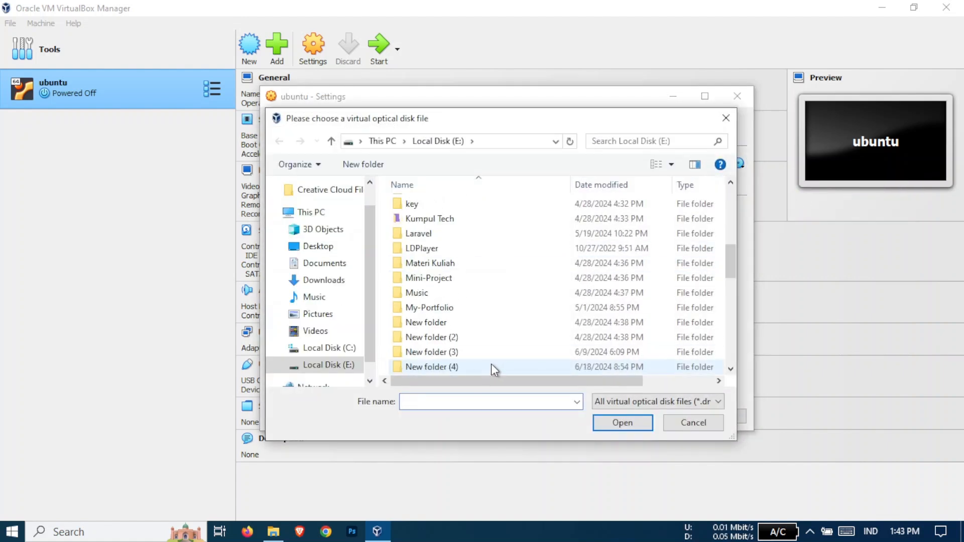
pyautogui.scroll(-2, 489, 351)
pyautogui.scroll(3, 456, 312)
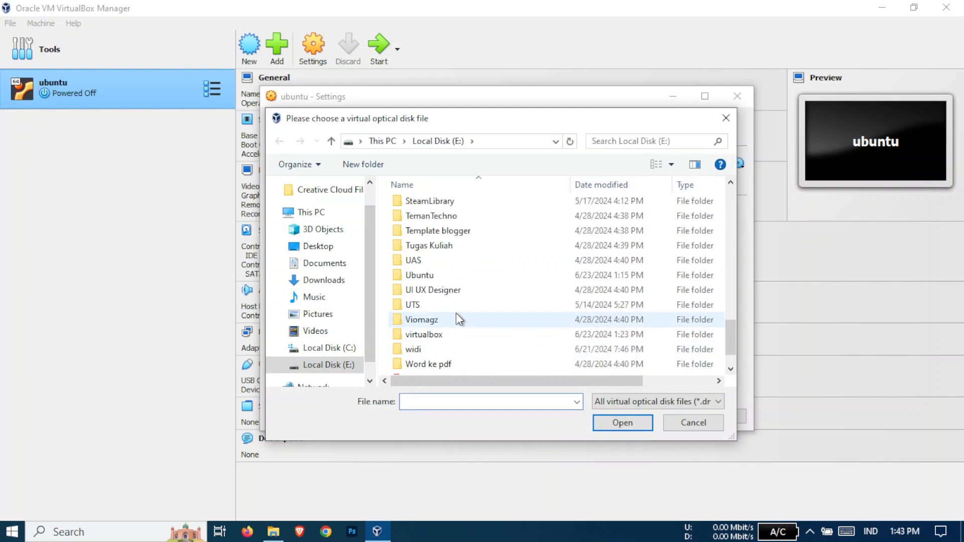
pyautogui.scroll(-3, 452, 308)
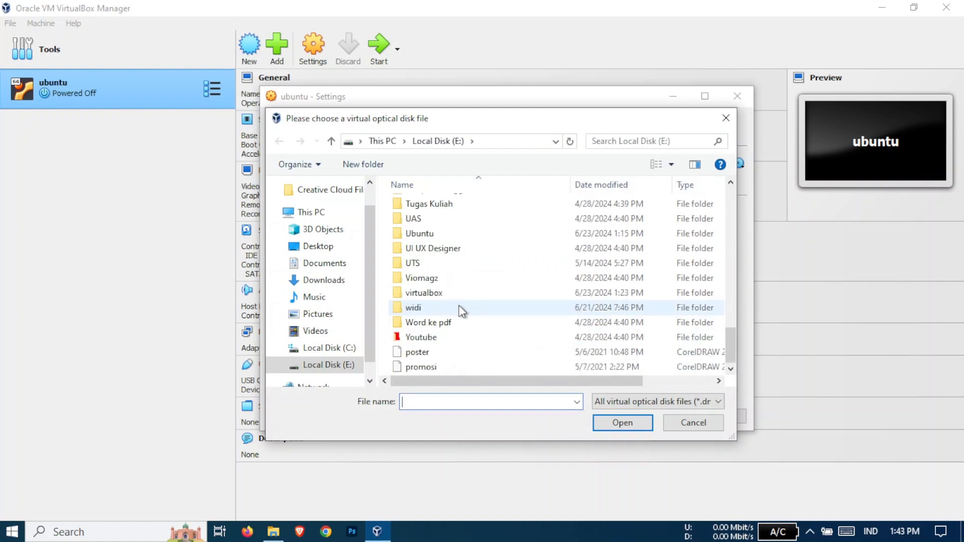
pyautogui.doubleClick(449, 234)
pyautogui.click(472, 210)
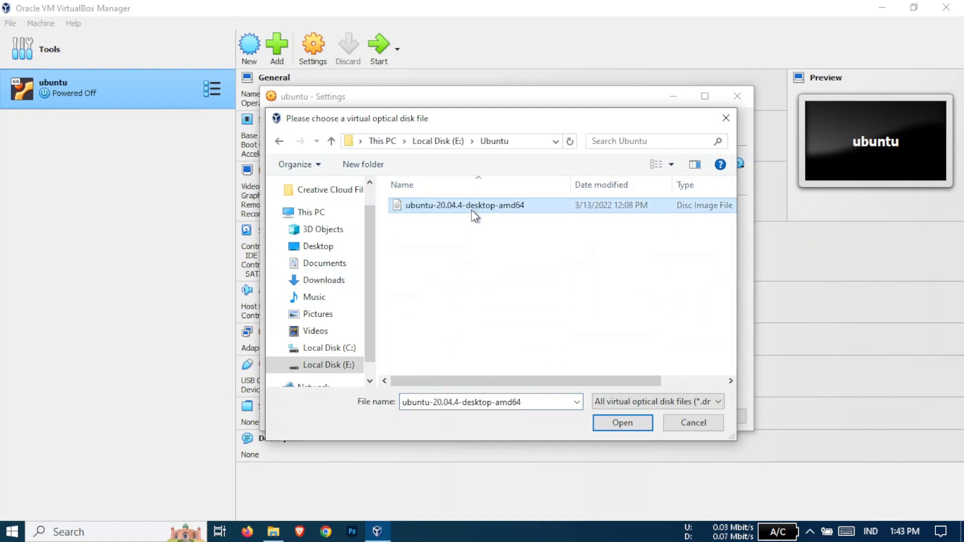
pyautogui.click(615, 419)
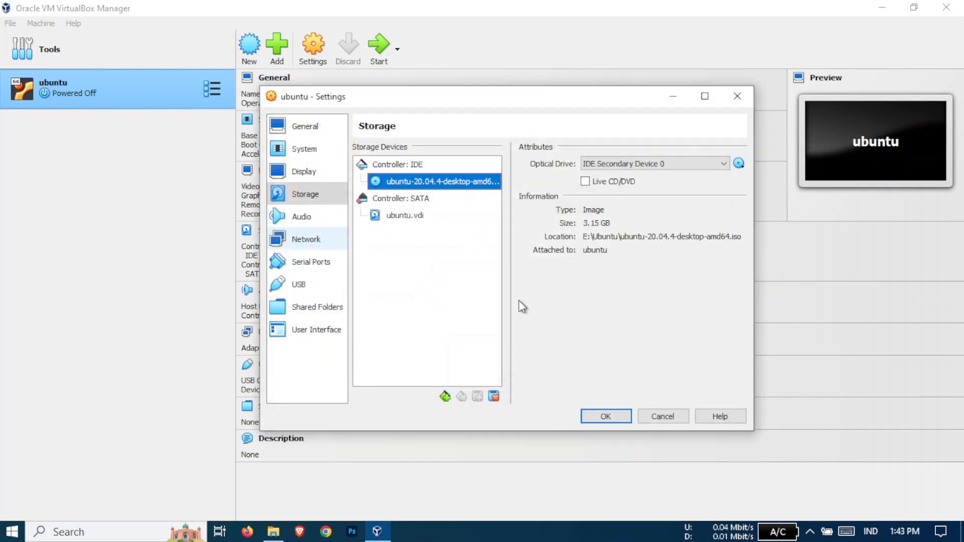
# Save the settings, start the ubuntu VM and bring its window forward
pyautogui.click(618, 416)
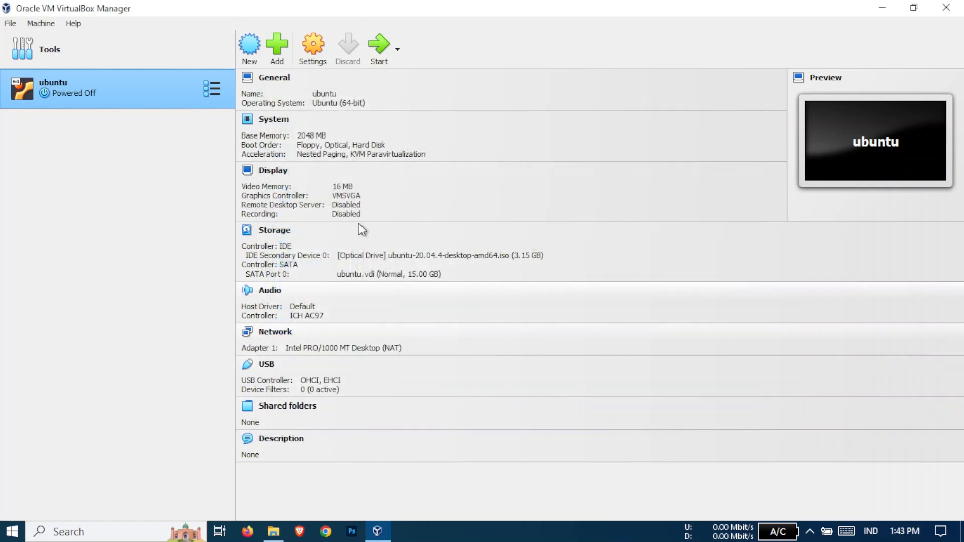
pyautogui.click(375, 49)
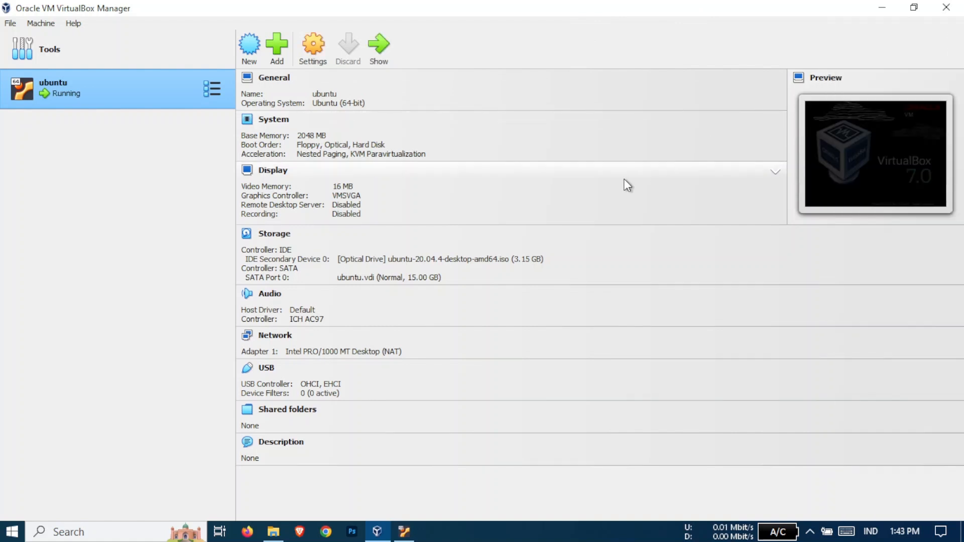
pyautogui.click(410, 530)
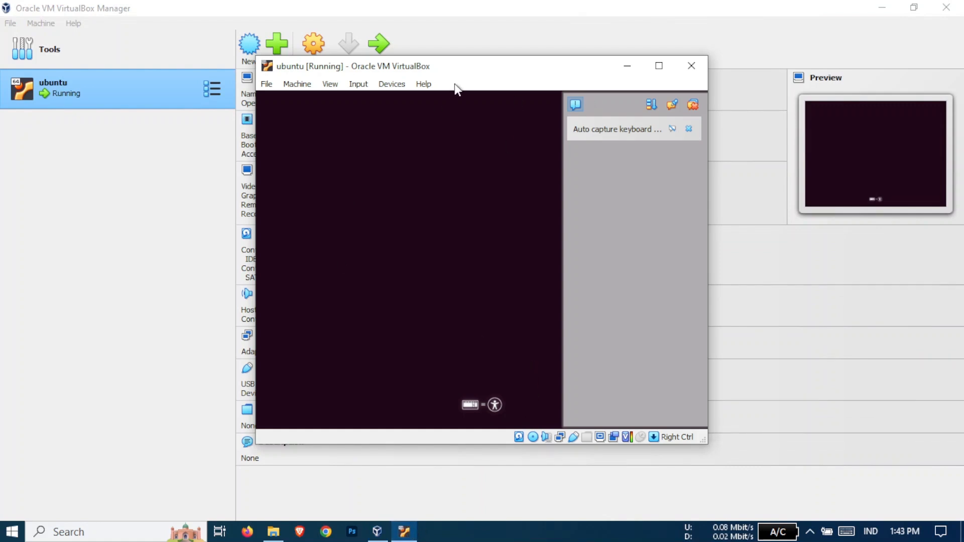
# Maximize the VM window, close the notifications panel and skip the disk check with Ctrl+C
pyautogui.moveTo(473, 65); pyautogui.dragTo(449, 66)
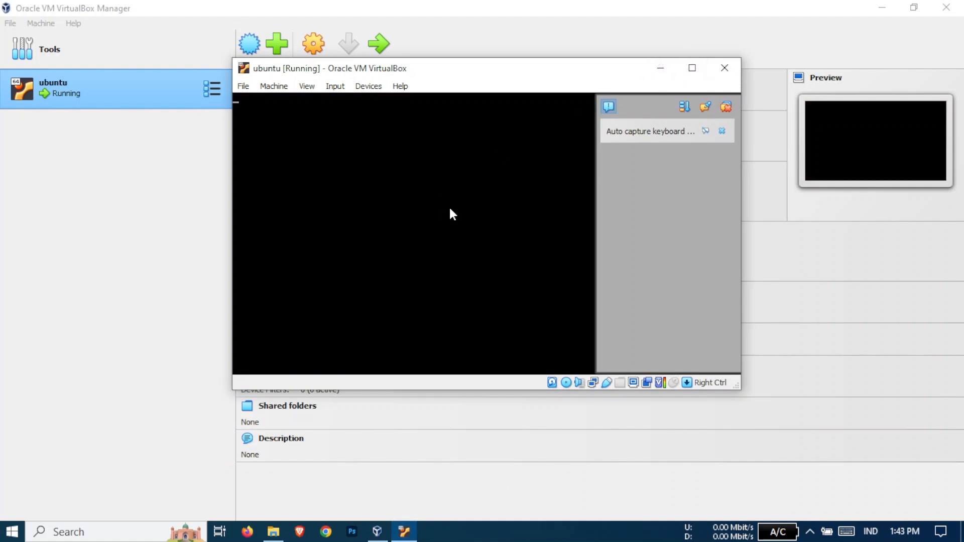
pyautogui.click(692, 69)
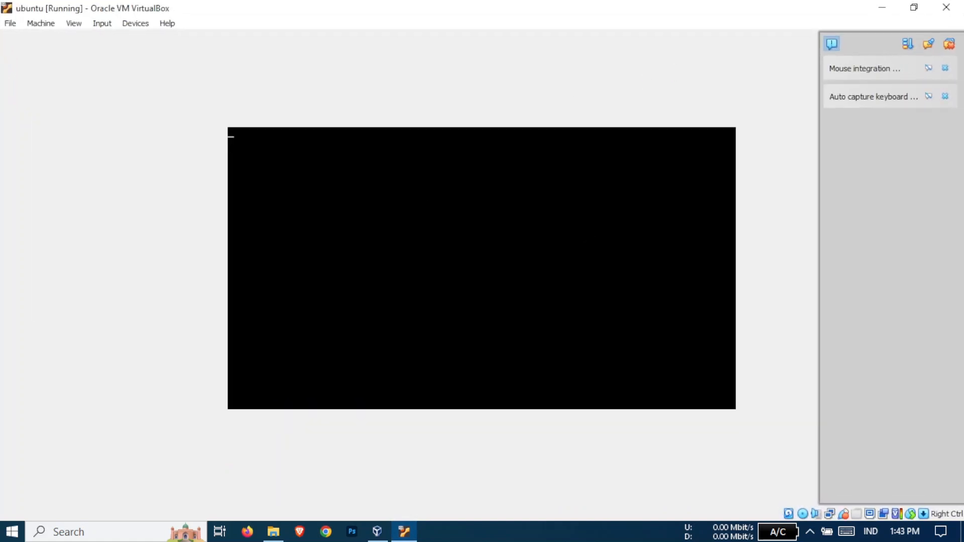
pyautogui.click(949, 43)
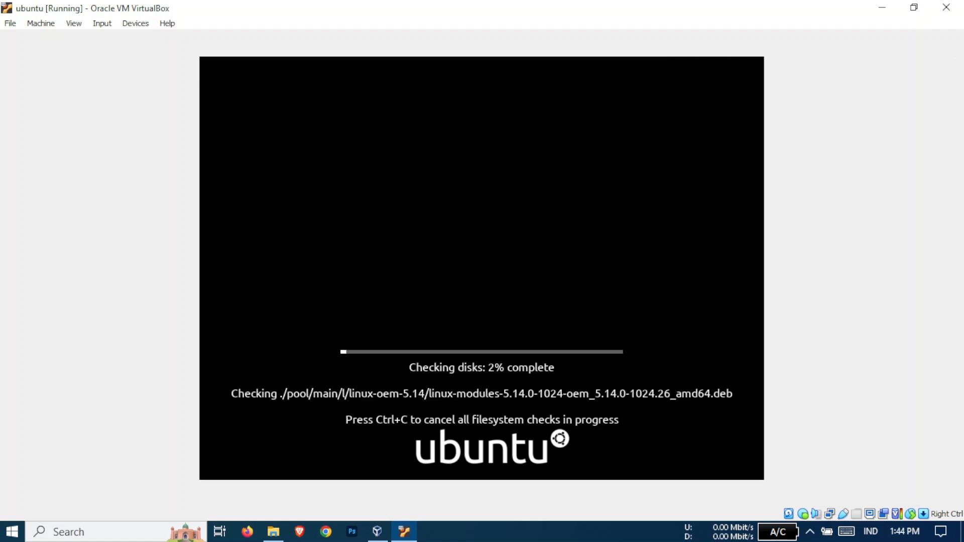
pyautogui.hotkey('ctrl', 'c')
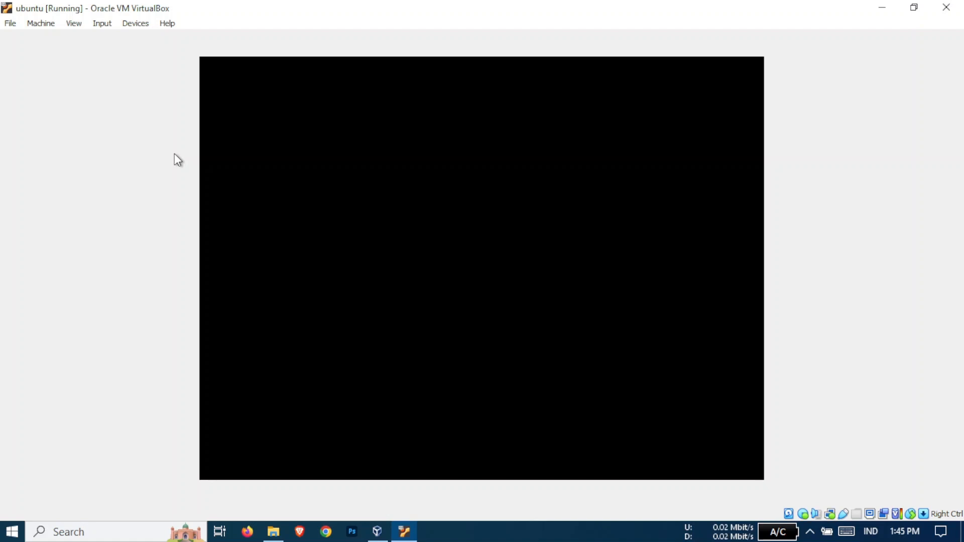
pyautogui.click(810, 531)
pyautogui.click(648, 321)
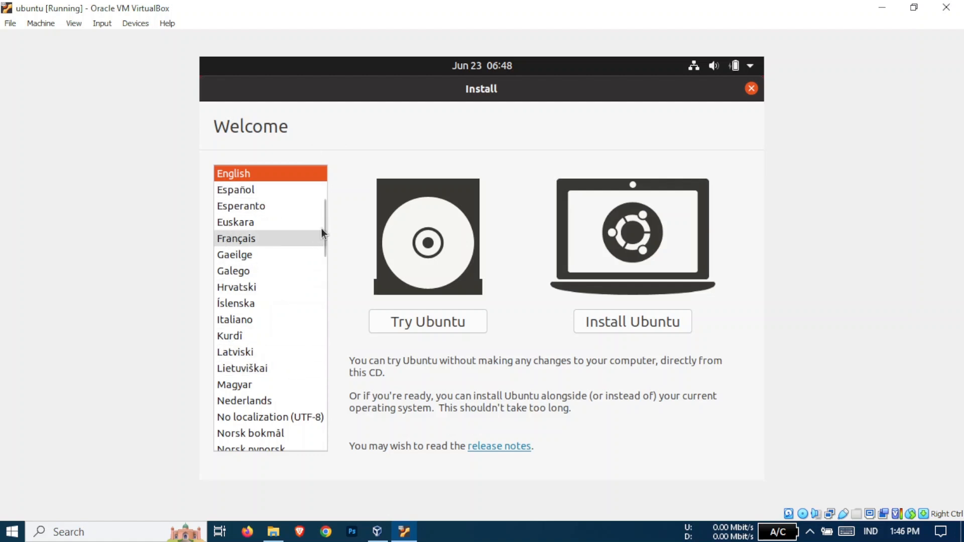
# Keep English as the installer language and start Install Ubuntu
pyautogui.scroll(-5, 286, 301)
pyautogui.scroll(5, 311, 301)
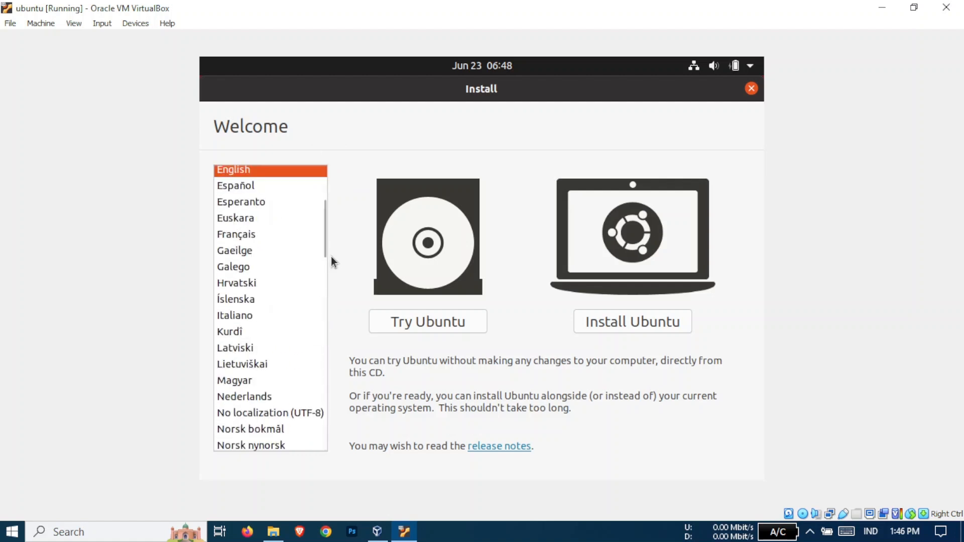
pyautogui.scroll(2, 255, 249)
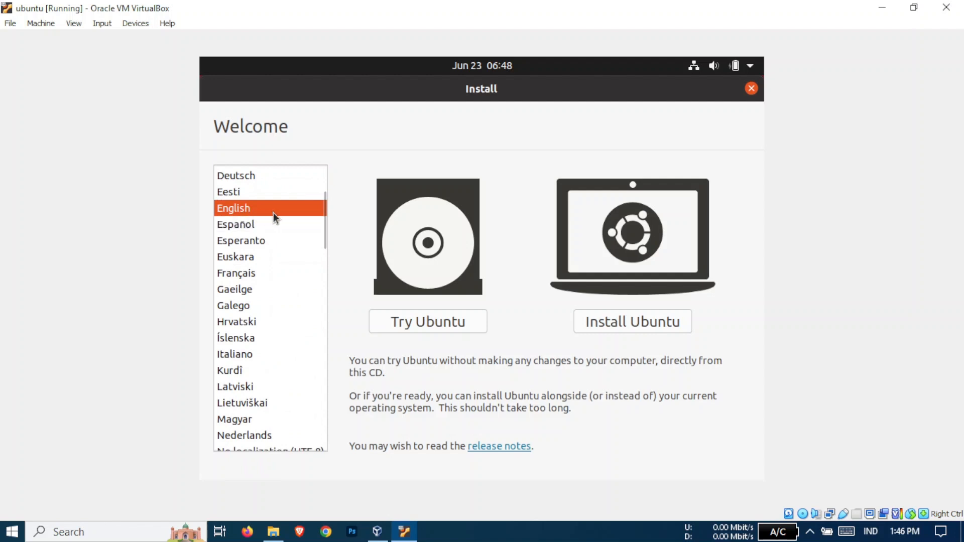
pyautogui.click(616, 324)
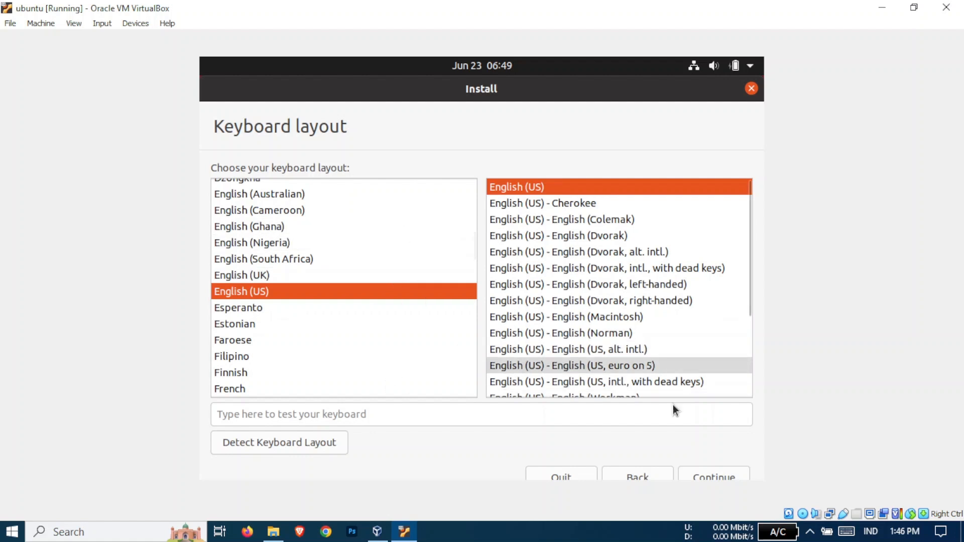
# Accept the English (US) keyboard layout and choose Minimal installation under Updates and other software
pyautogui.click(713, 474)
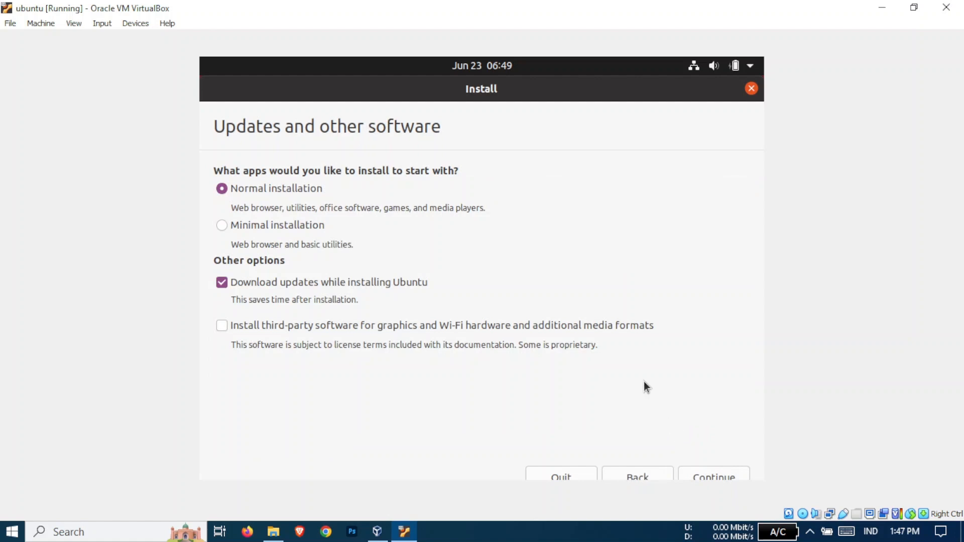
pyautogui.click(223, 226)
pyautogui.click(223, 189)
pyautogui.click(277, 228)
pyautogui.click(270, 192)
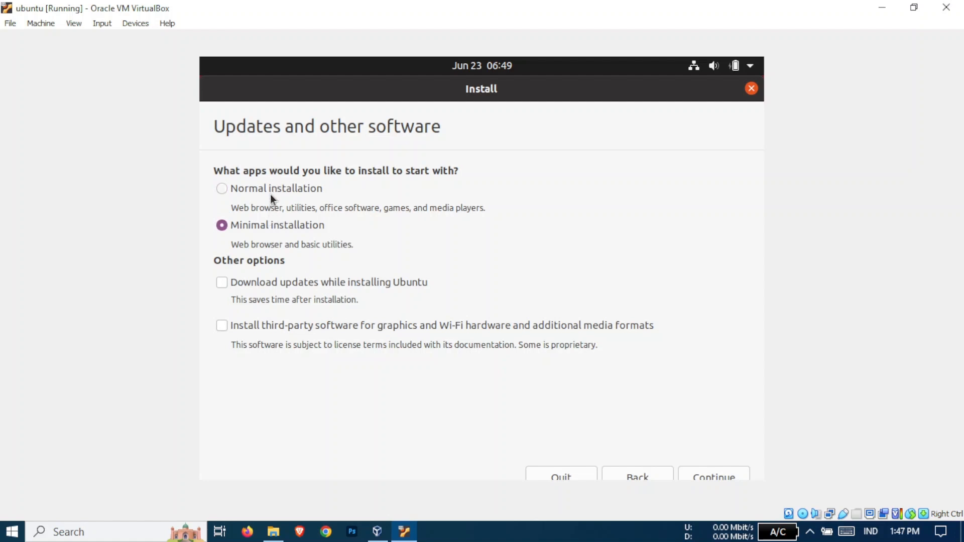
pyautogui.click(223, 225)
pyautogui.click(720, 478)
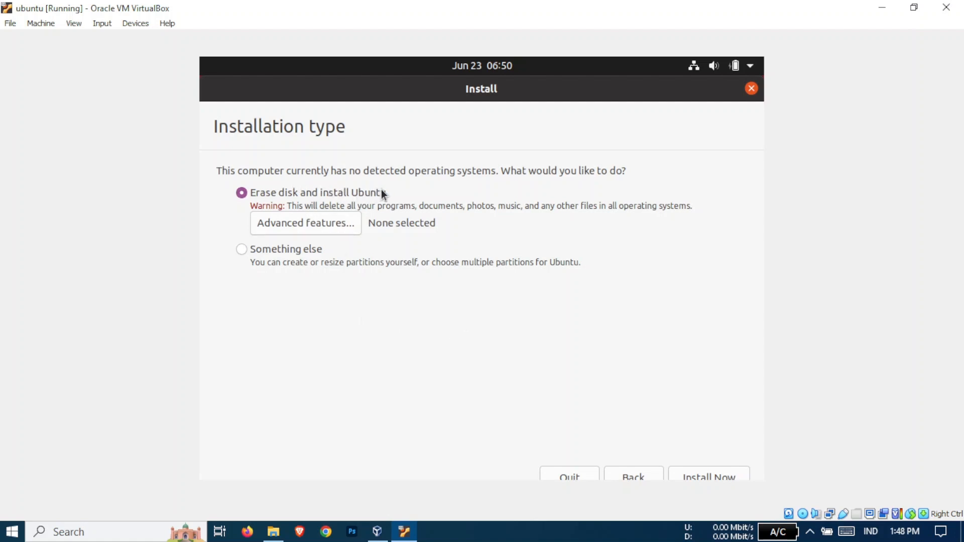
# Choose Erase disk and install Ubuntu, then confirm writing the partition changes to disk
pyautogui.click(236, 250)
pyautogui.click(242, 196)
pyautogui.click(711, 475)
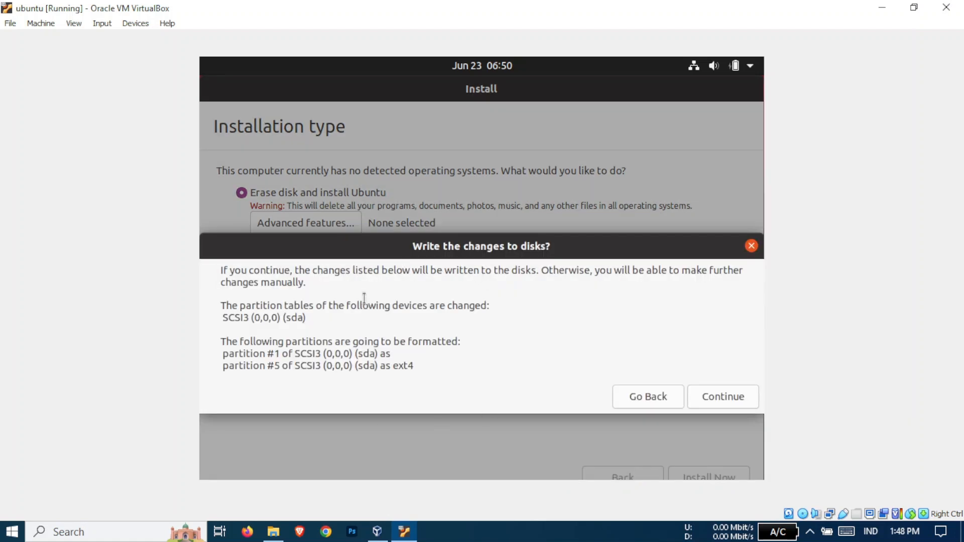
pyautogui.click(723, 396)
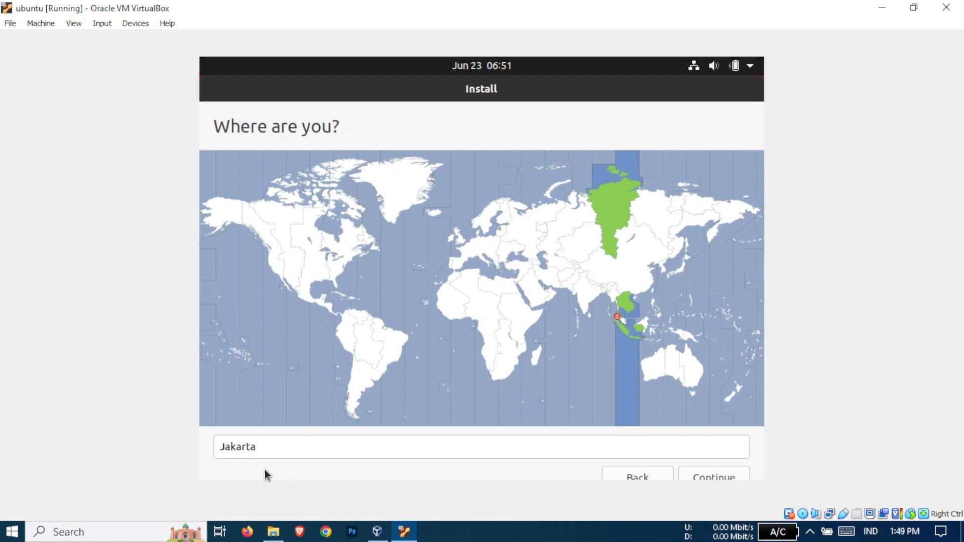
# Accept Jakarta as the time zone location
pyautogui.click(272, 447)
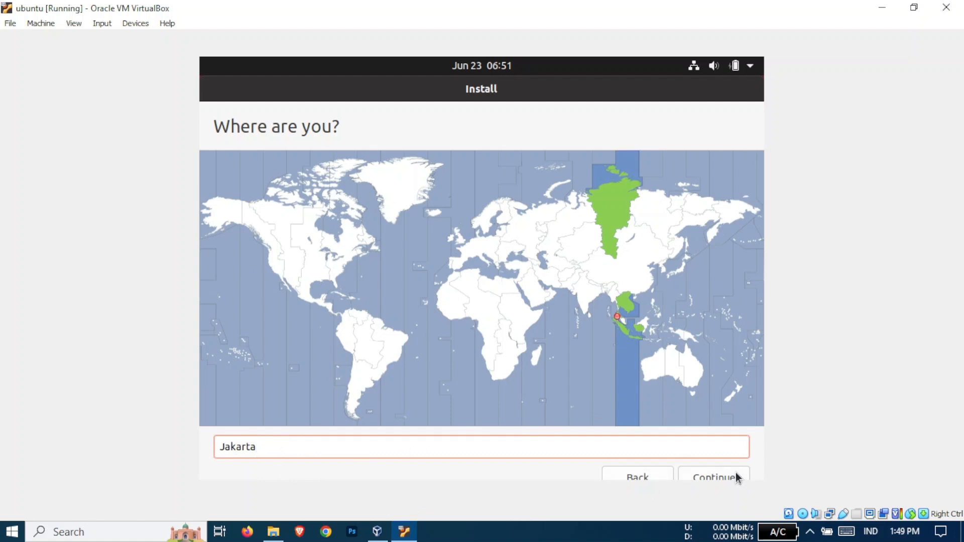
pyautogui.click(710, 479)
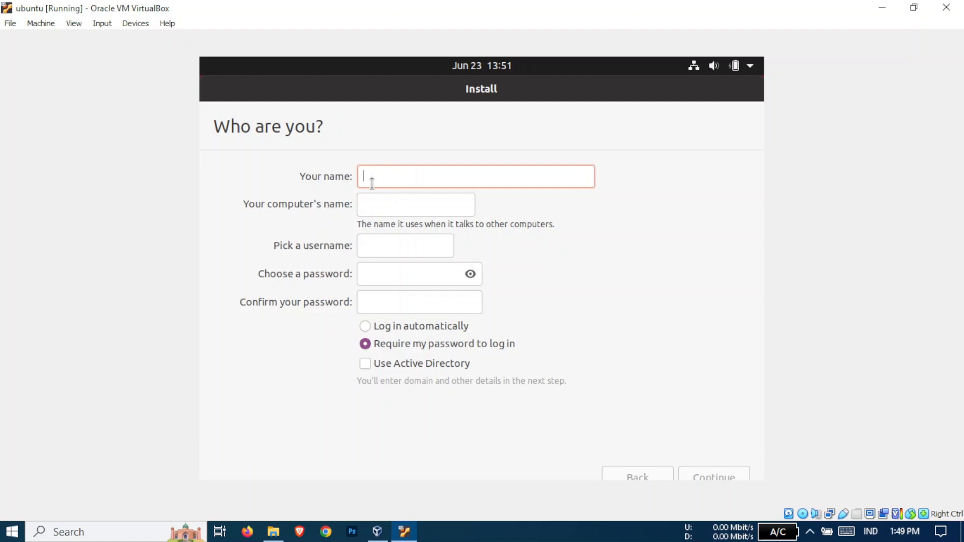
# Enter the user's name, letting computer name and username auto-fill
pyautogui.write('kum')
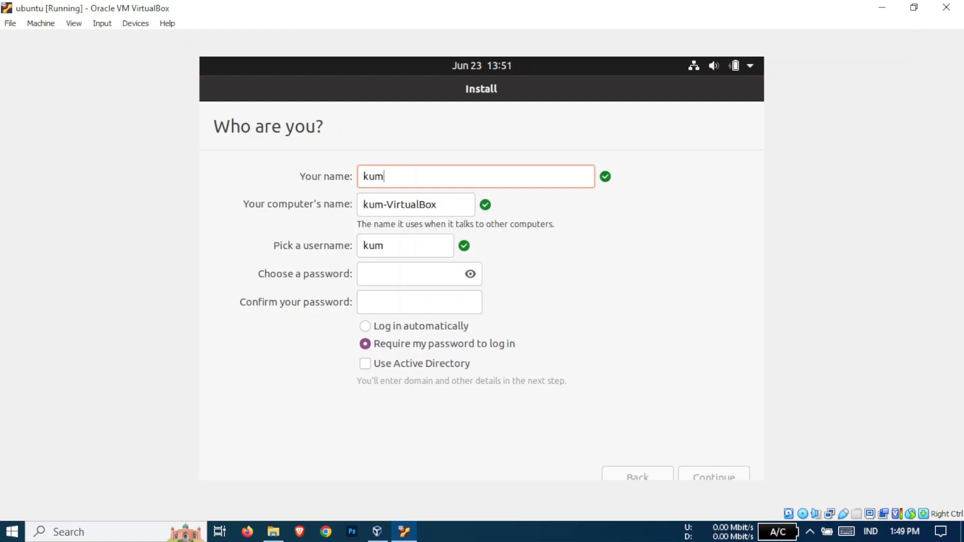
pyautogui.press('BackSpace')
pyautogui.press('BackSpace')
pyautogui.press('BackSpace')
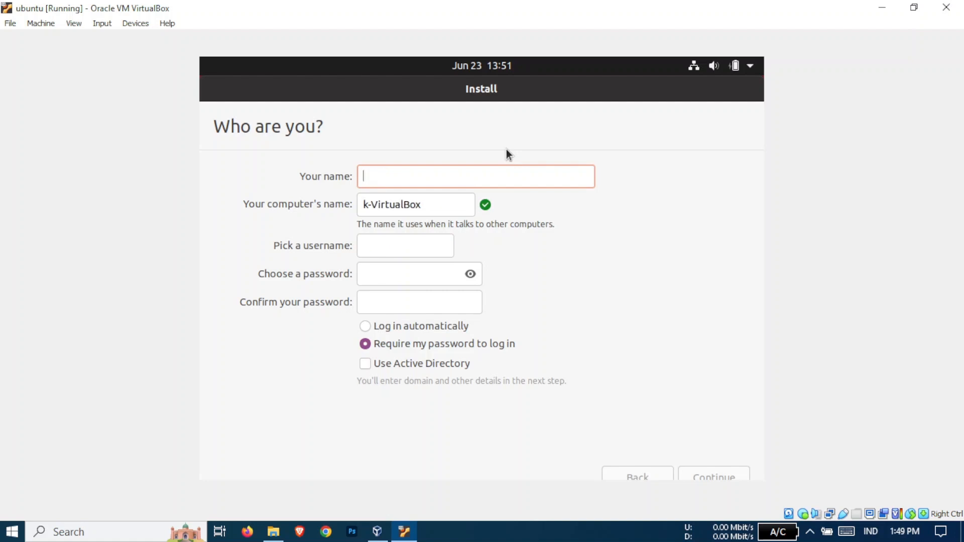
pyautogui.write('tem')
pyautogui.press('BackSpace')
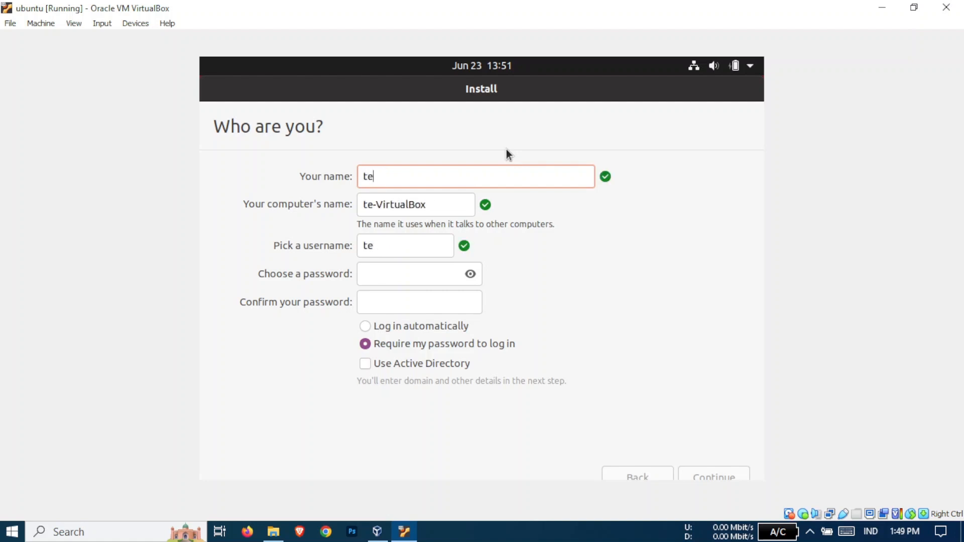
pyautogui.write('mant')
pyautogui.write('e')
pyautogui.press('BackSpace')
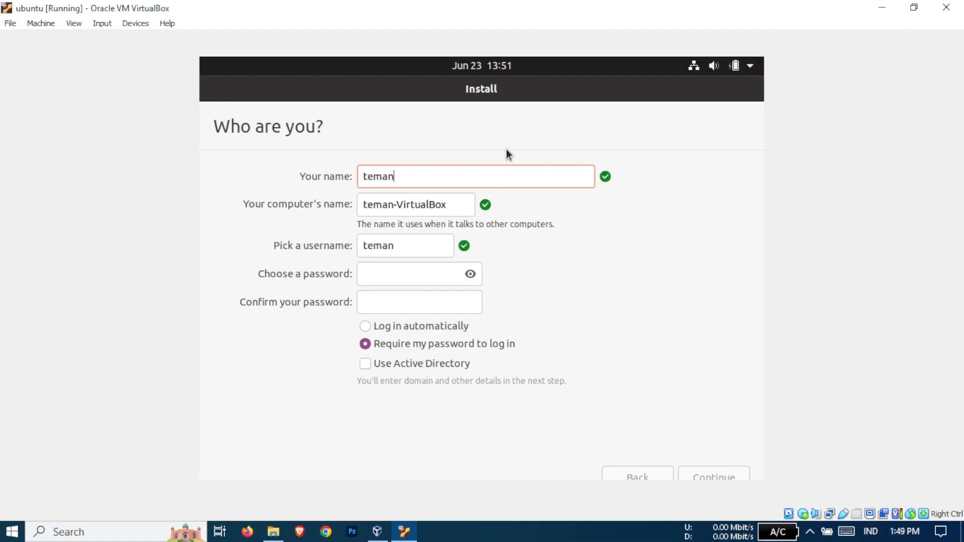
pyautogui.write('techn')
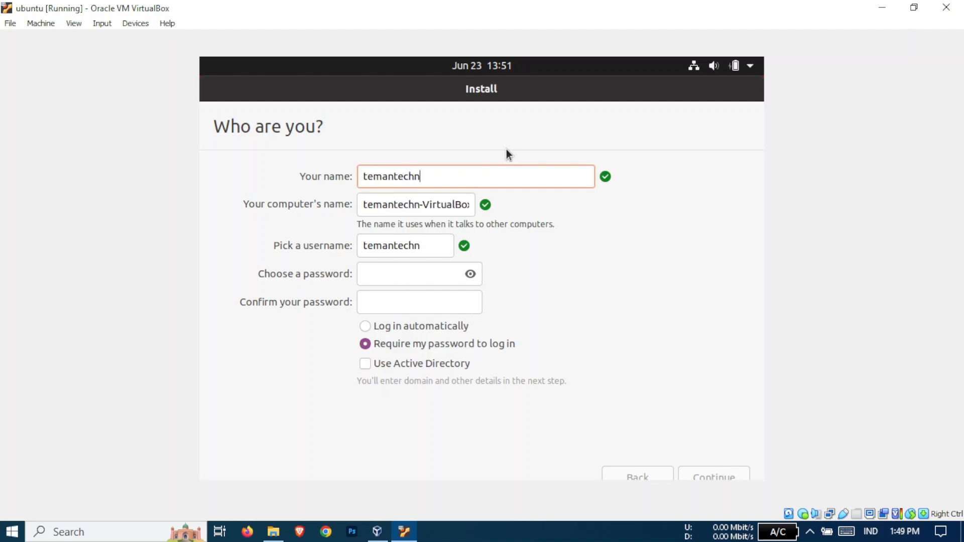
pyautogui.write('o')
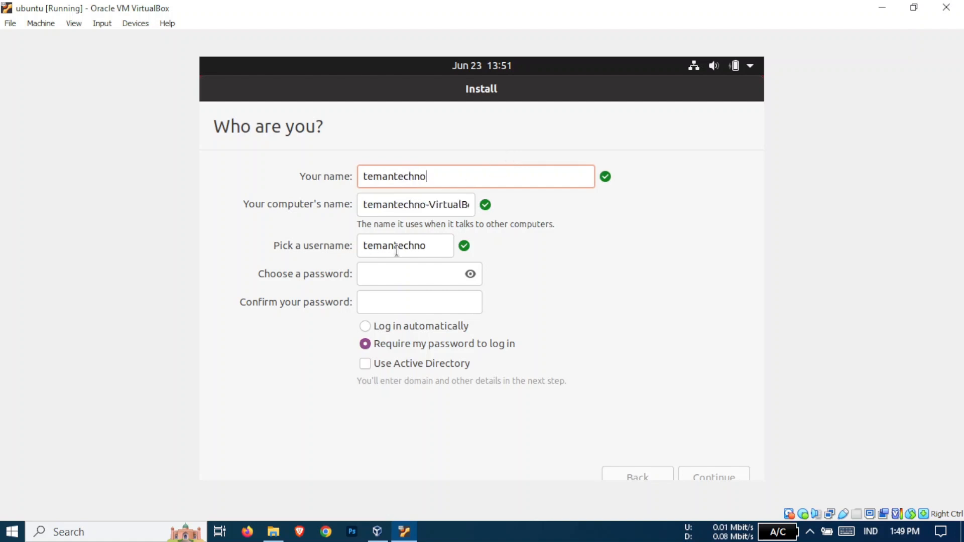
# Enter the four-character account password and confirm it
pyautogui.click(390, 273)
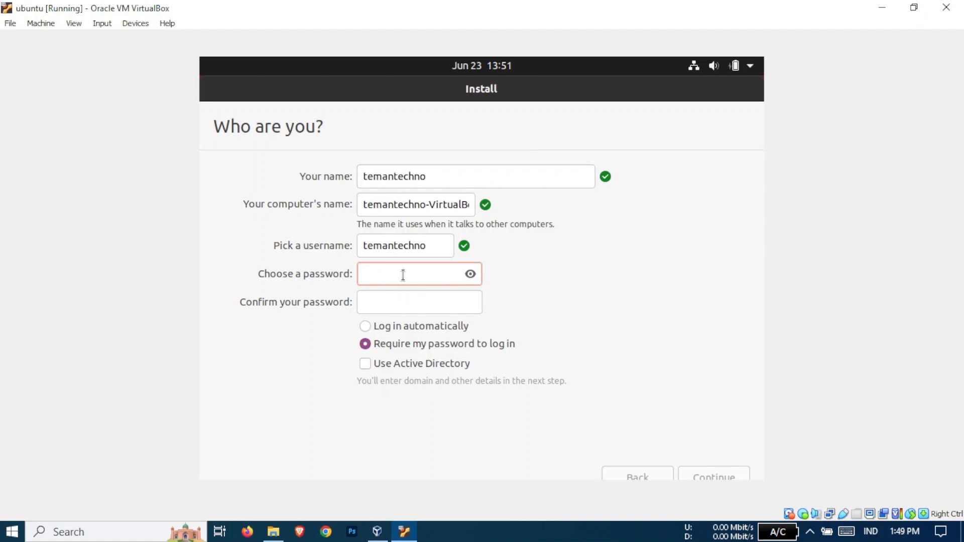
pyautogui.write('1234')
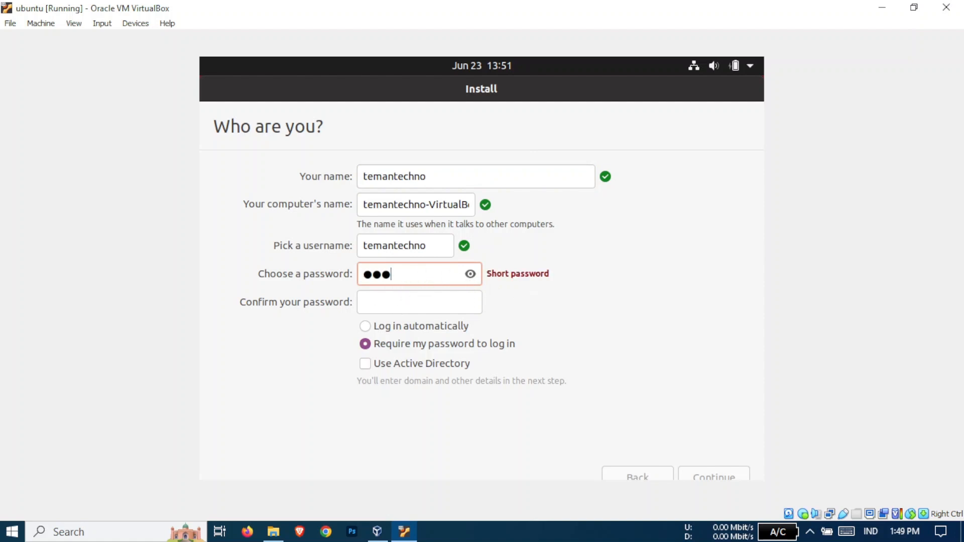
pyautogui.click(419, 298)
pyautogui.write('1234')
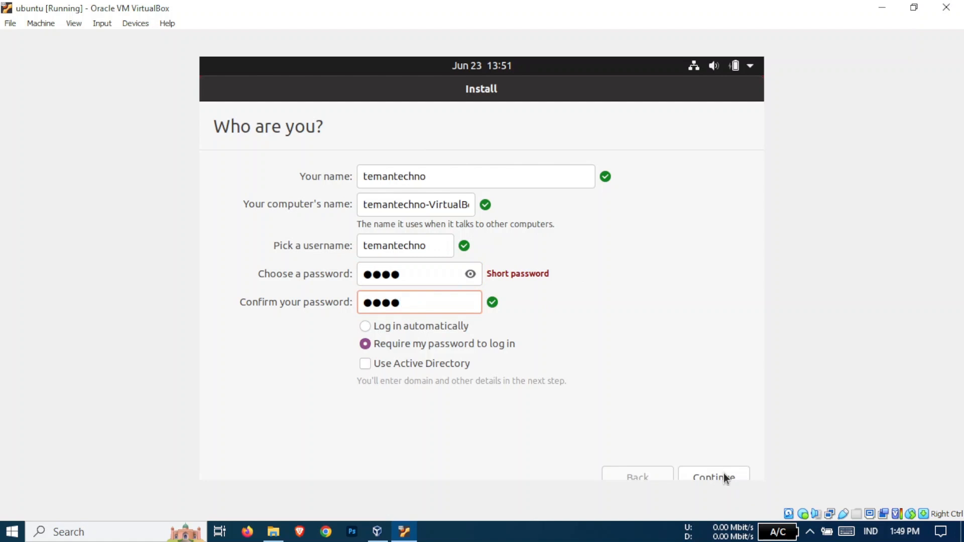
# Accept the account details and let the installation run to completion
pyautogui.click(709, 473)
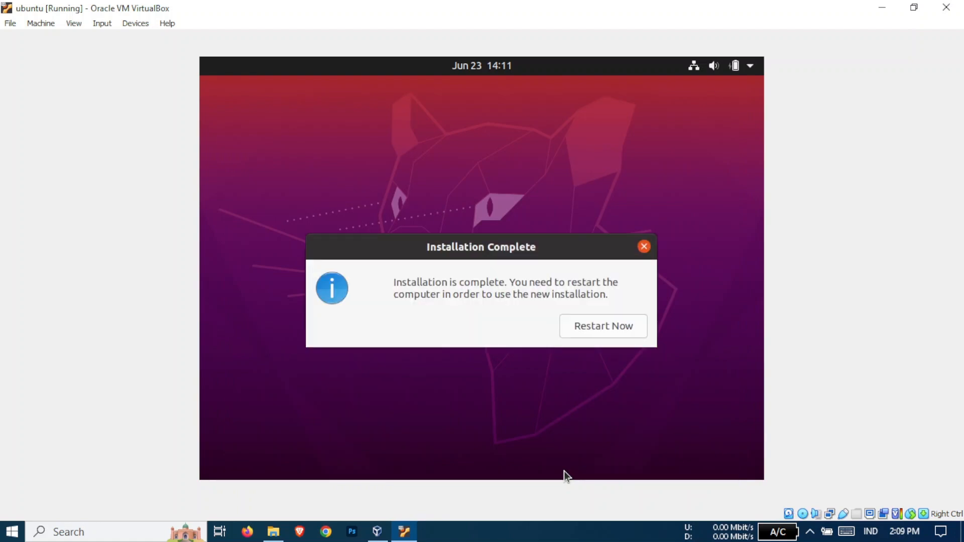
# Restart the VM into the newly installed Ubuntu
pyautogui.click(622, 331)
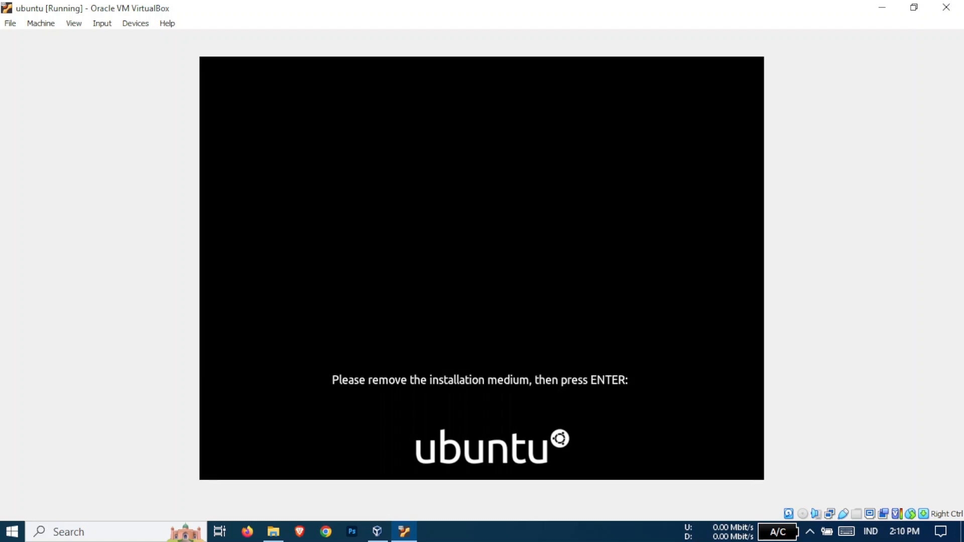
# Dismiss the remove-installation-medium prompt so Ubuntu boots to the login screen
pyautogui.press('Return')
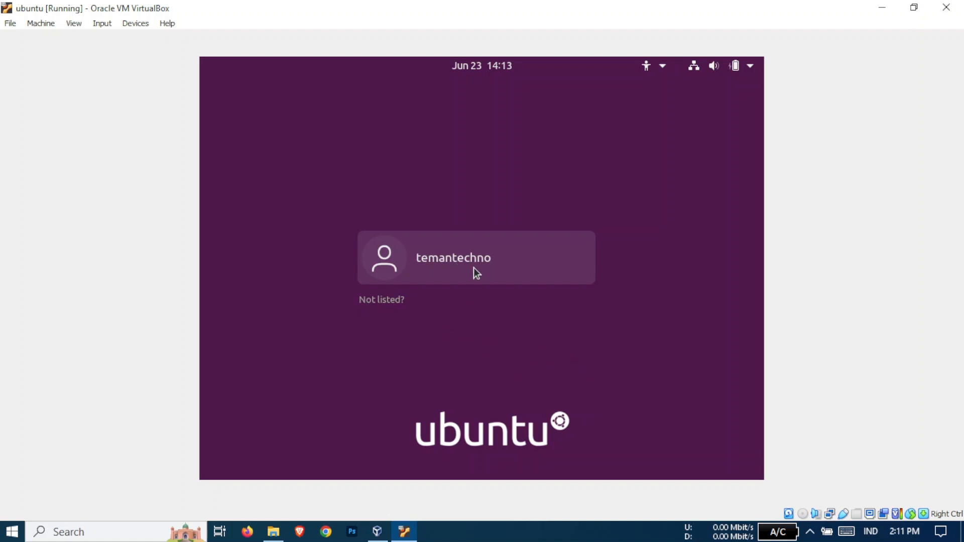
# Log in as the new user account with its password
pyautogui.click(445, 272)
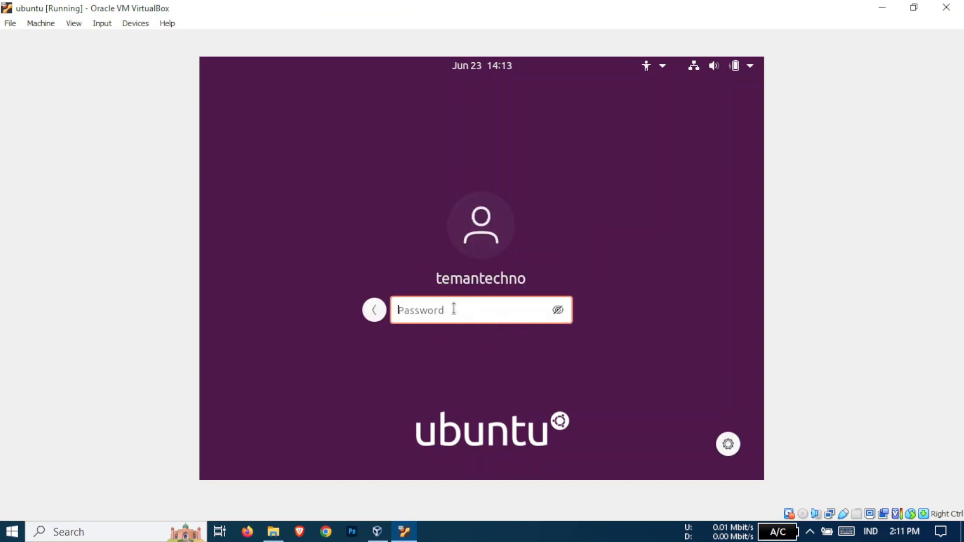
pyautogui.write('••••')
pyautogui.press('Return')
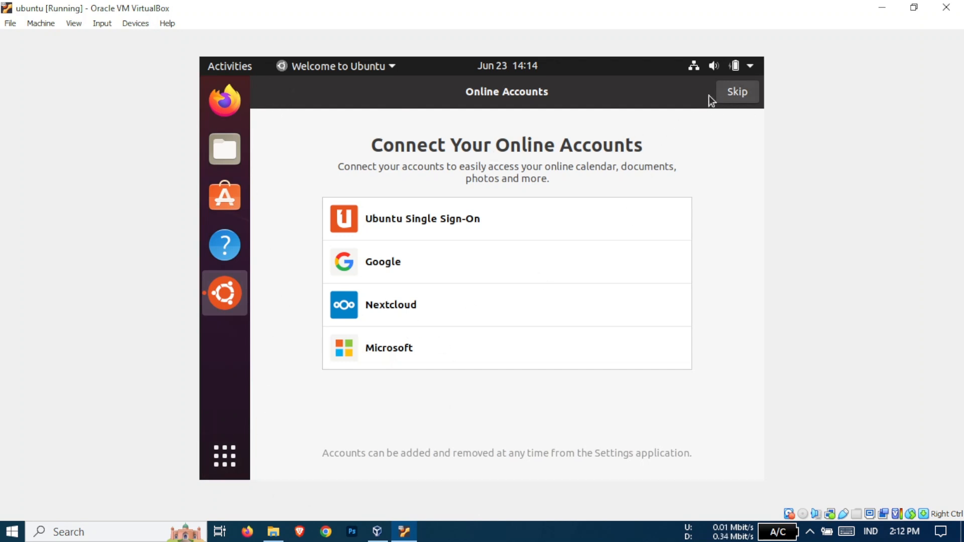
# Skip online accounts and Livepatch, decline sending system info, and finish the welcome setup
pyautogui.click(723, 95)
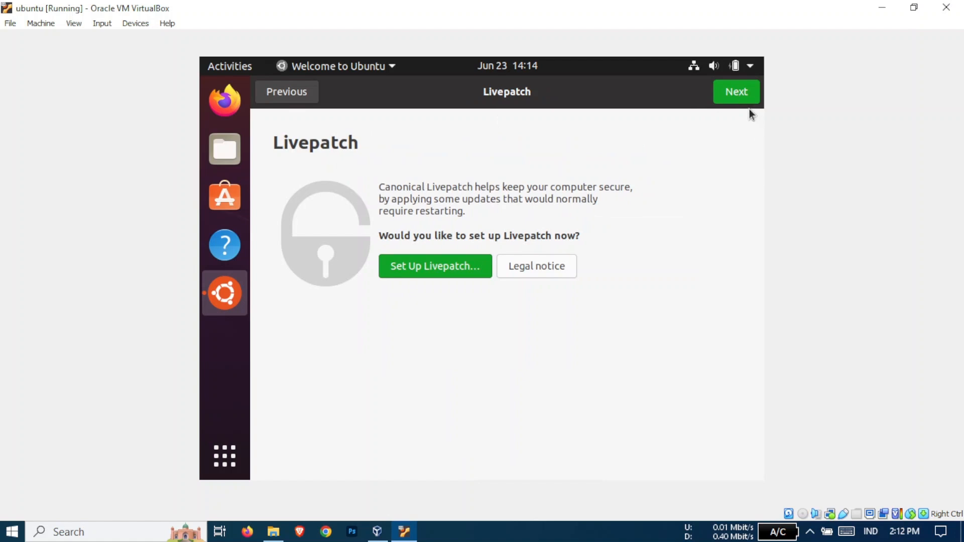
pyautogui.click(738, 99)
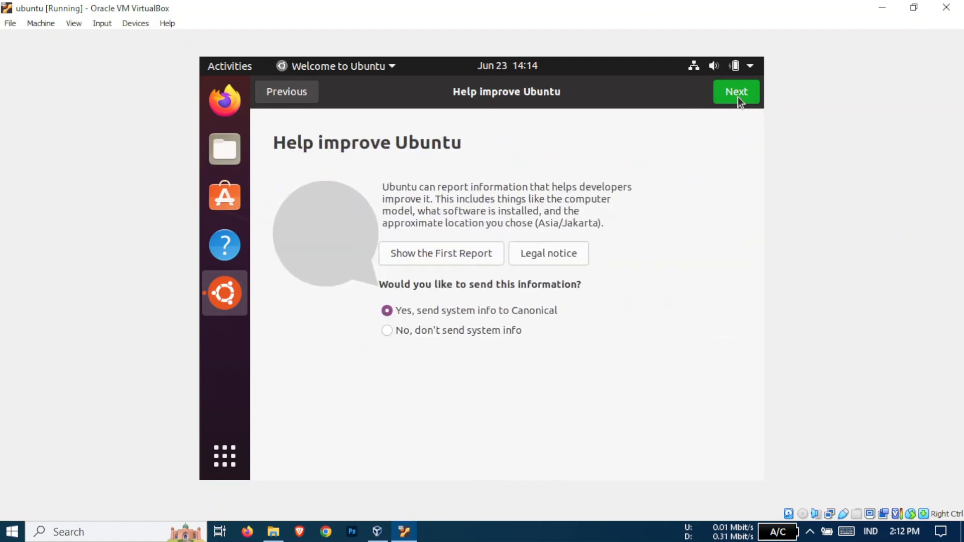
pyautogui.click(502, 334)
pyautogui.click(728, 99)
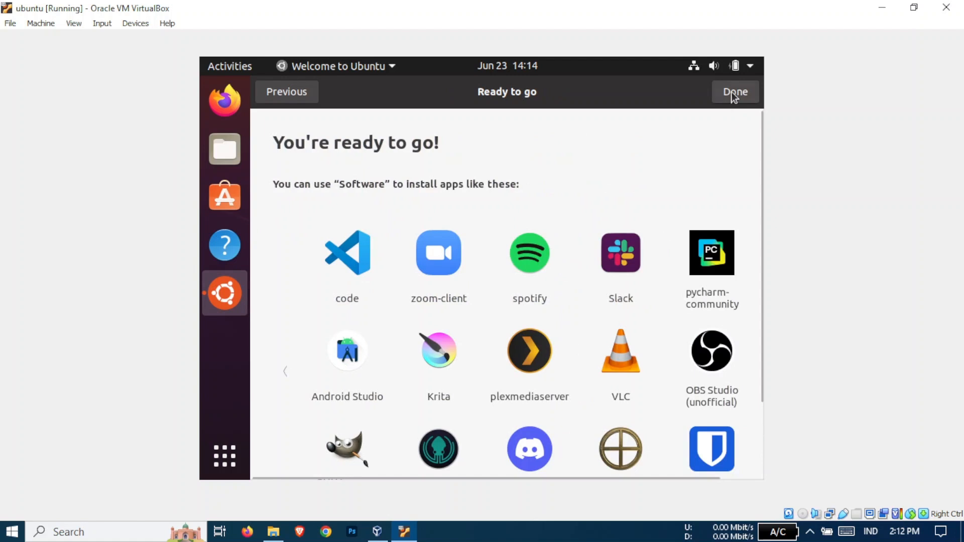
pyautogui.click(734, 96)
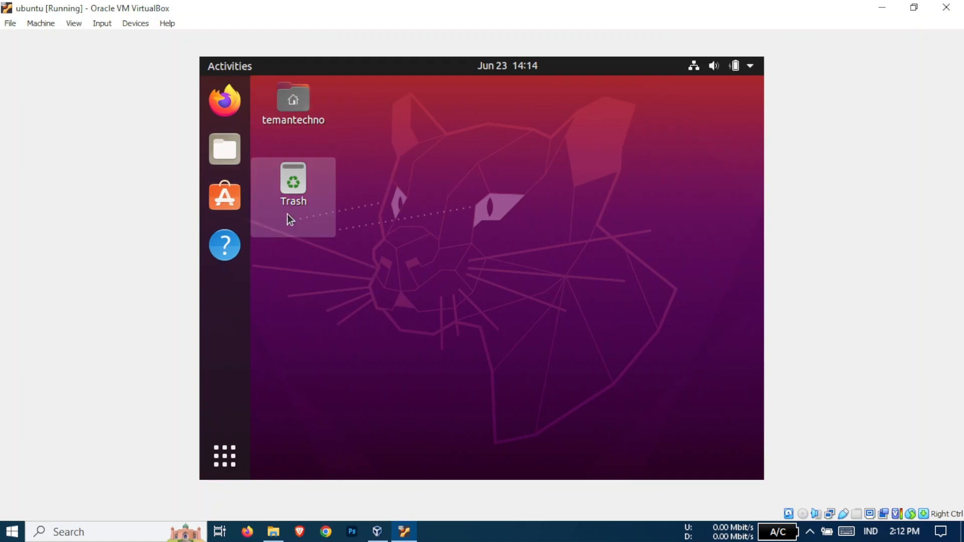
# Open the Files app from the Ubuntu dock to show the Home folder
pyautogui.click(225, 161)
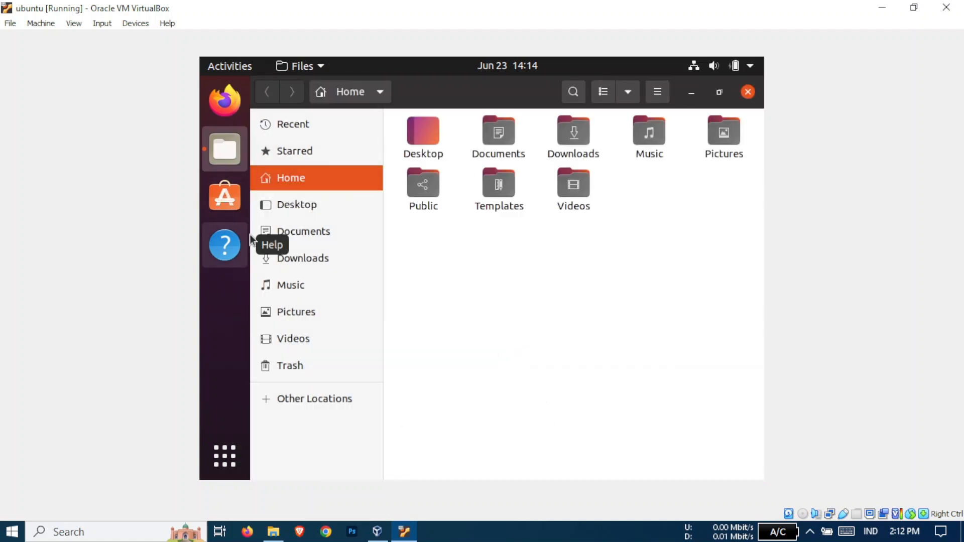
# Close the Files window and dismiss the Ubuntu 22.04.3 LTS upgrade offer
pyautogui.click(748, 92)
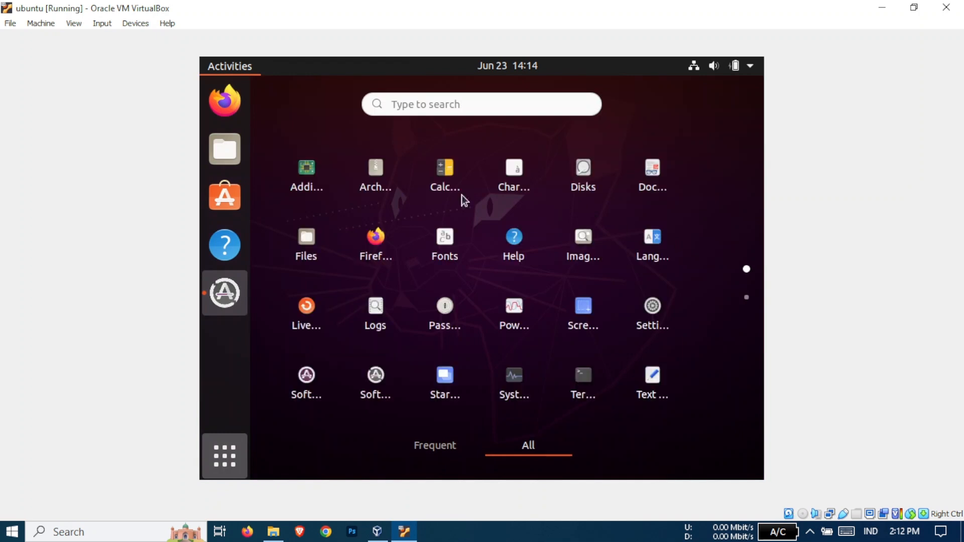
pyautogui.click(232, 476)
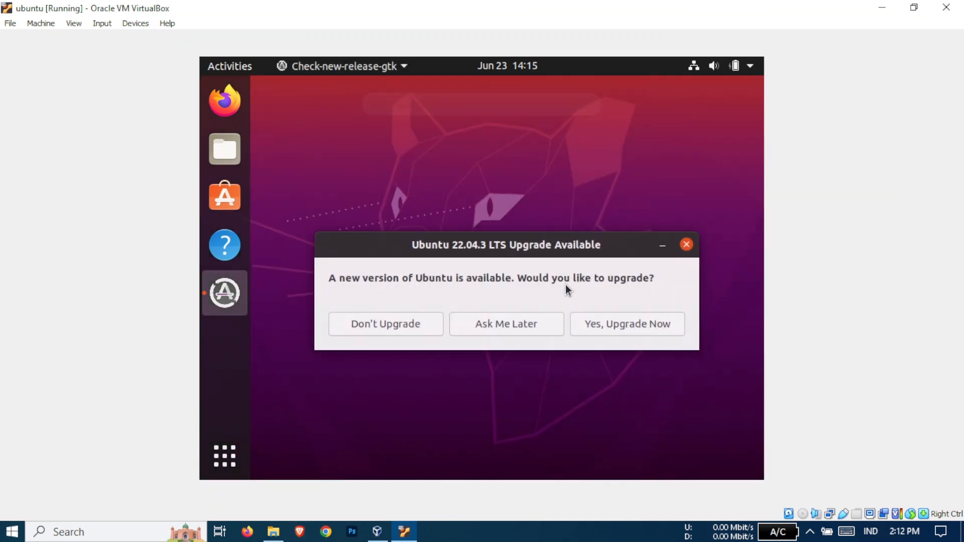
pyautogui.click(686, 243)
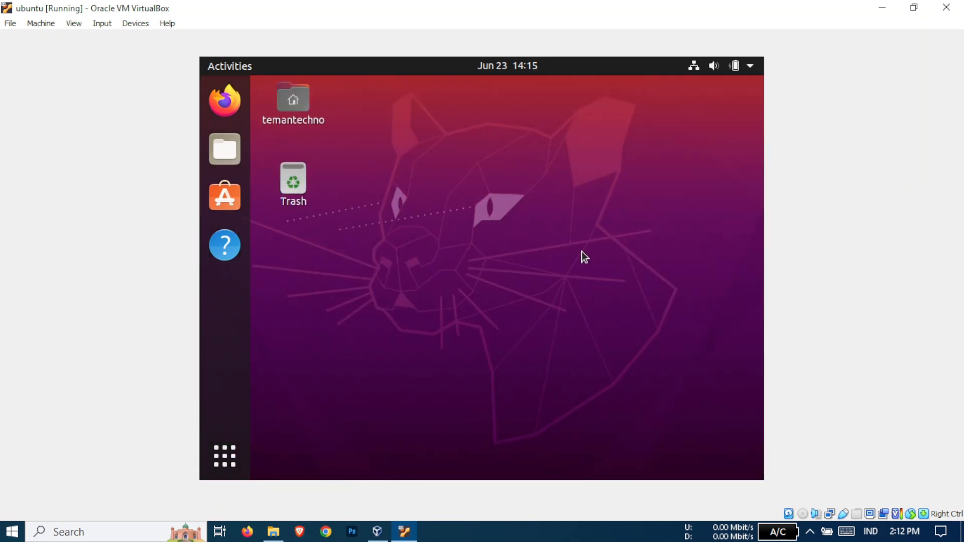
# Open and close the Show Applications grid twice, returning to the bare desktop
pyautogui.press('super+a')
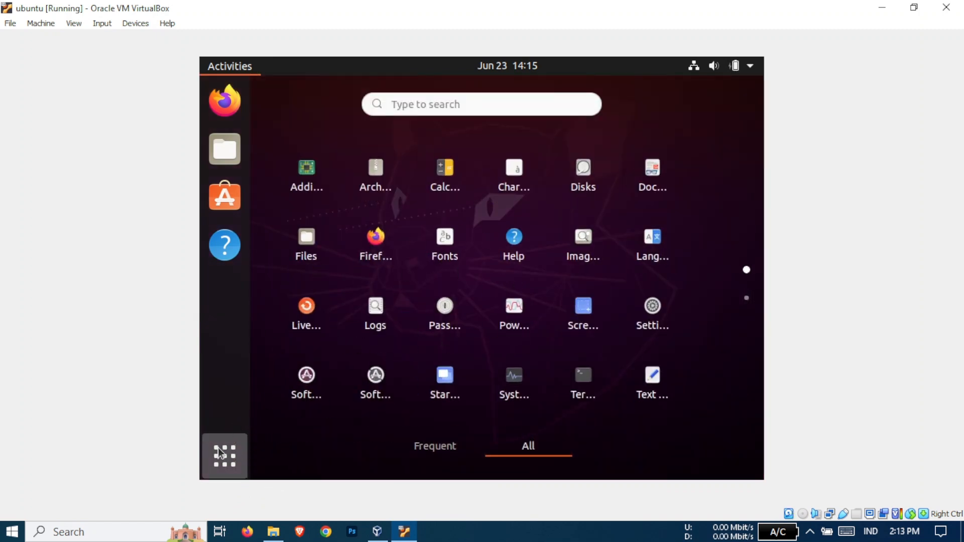
pyautogui.click(231, 452)
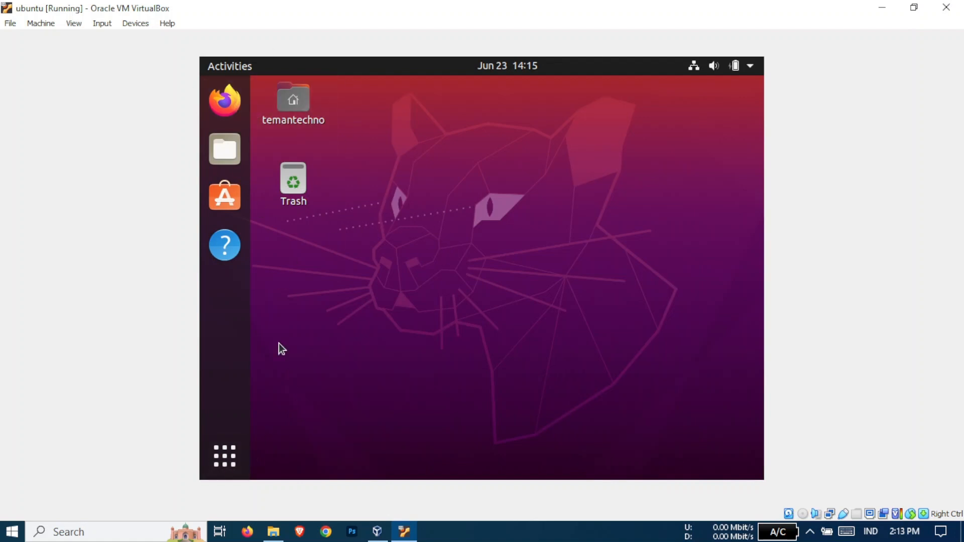
pyautogui.click(224, 461)
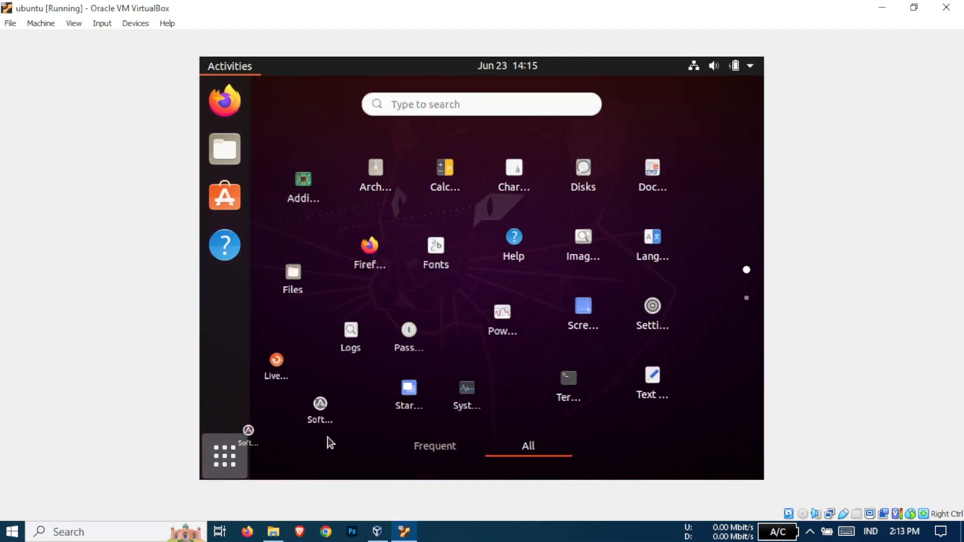
pyautogui.click(229, 449)
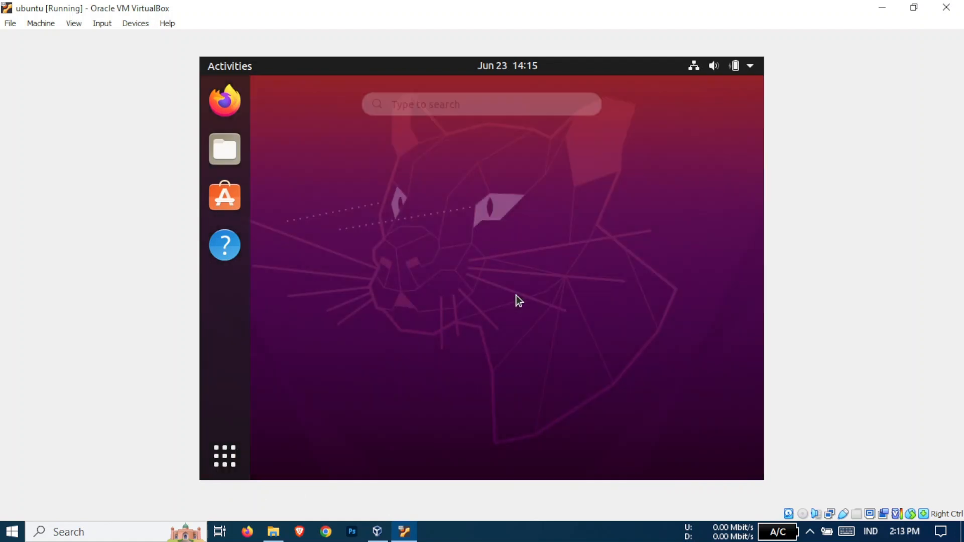